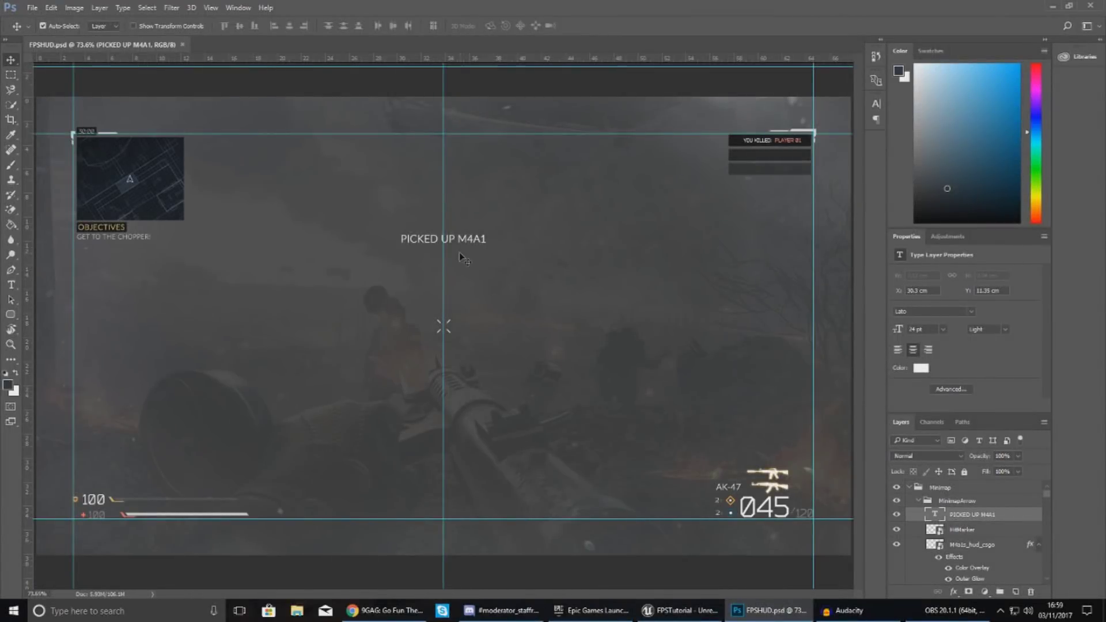
Zoom in on the PICKED UP M4A1 mockup text, fit it on screen, then play the Unreal level
{"action": "left_click", "coordinate": [11, 345]}
{"action": "left_click", "coordinate": [441, 201]}
{"action": "left_click", "coordinate": [441, 202]}
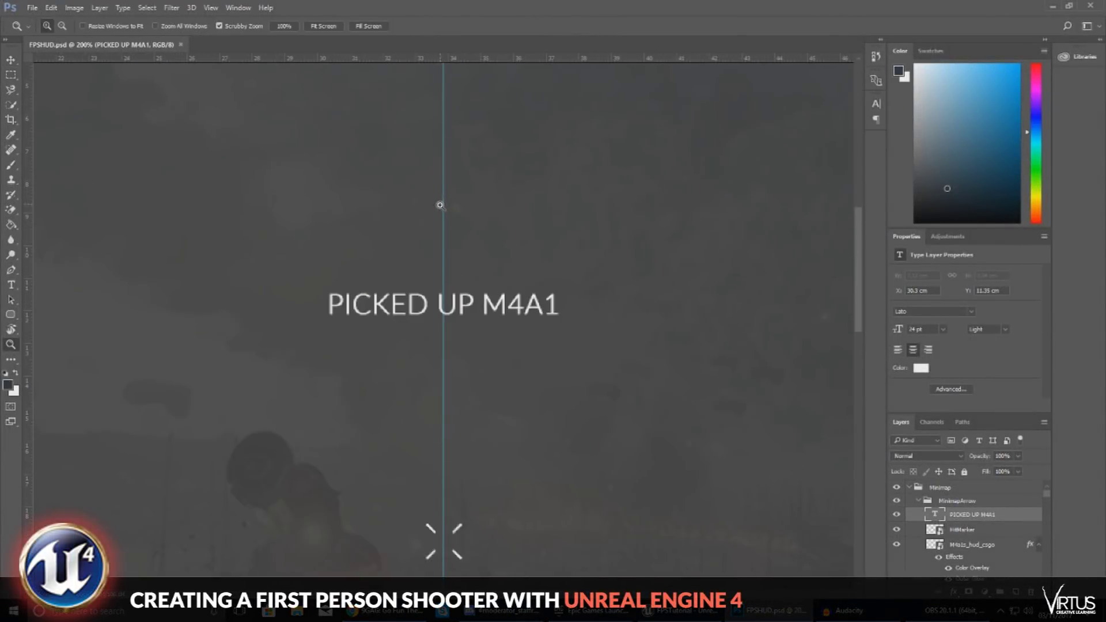
{"action": "right_click", "coordinate": [433, 273]}
{"action": "left_click", "coordinate": [441, 279]}
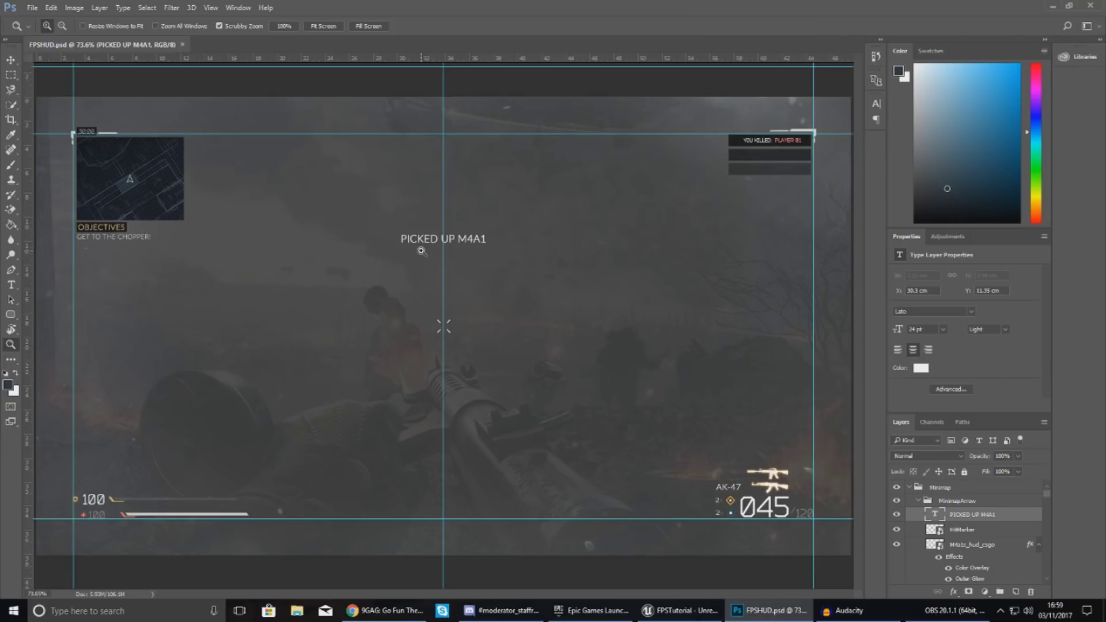
{"action": "left_click", "coordinate": [679, 611]}
{"action": "left_click", "coordinate": [574, 43]}
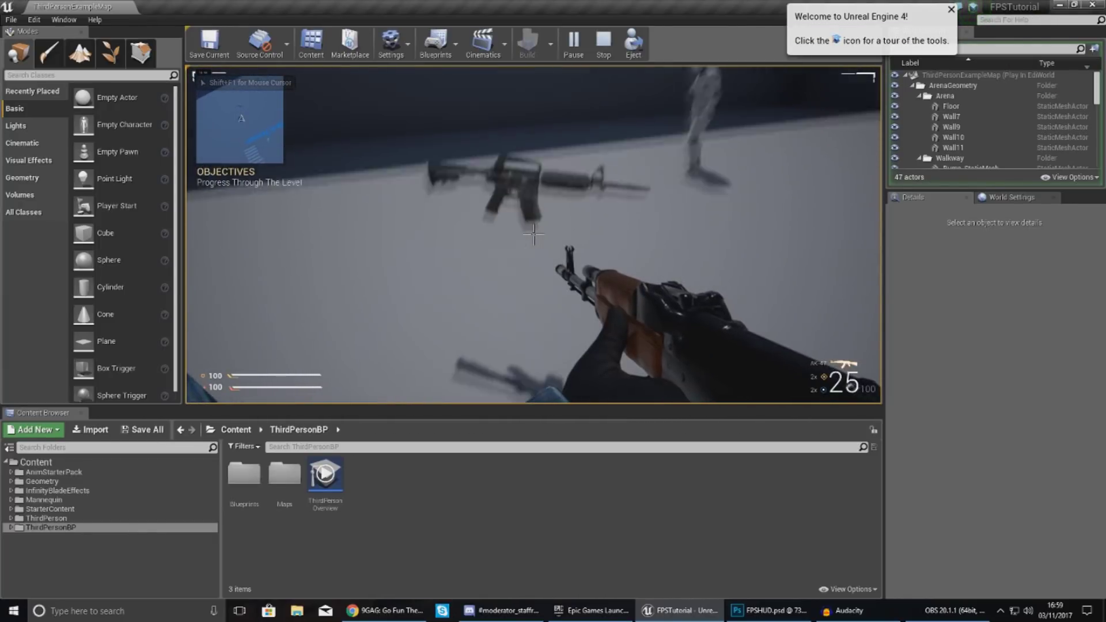
Walk into the floating M4 rifle to pick it up, then stop the play session
{"action": "key", "text": "w"}
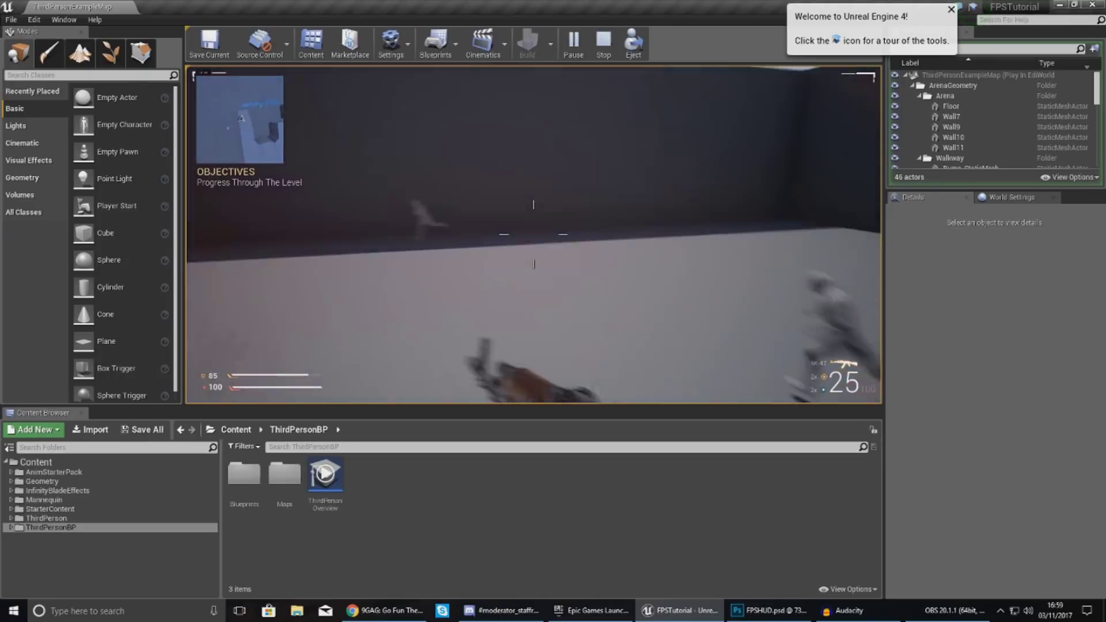
{"action": "key", "text": "Escape"}
{"action": "key", "text": "alt+Tab"}
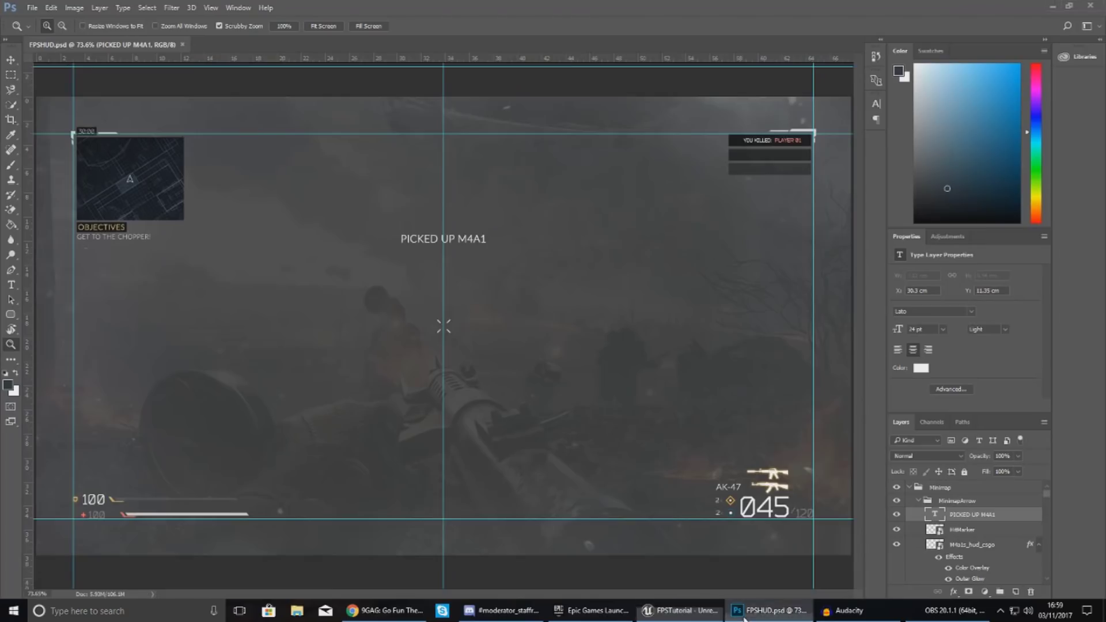
{"action": "left_click", "coordinate": [436, 241]}
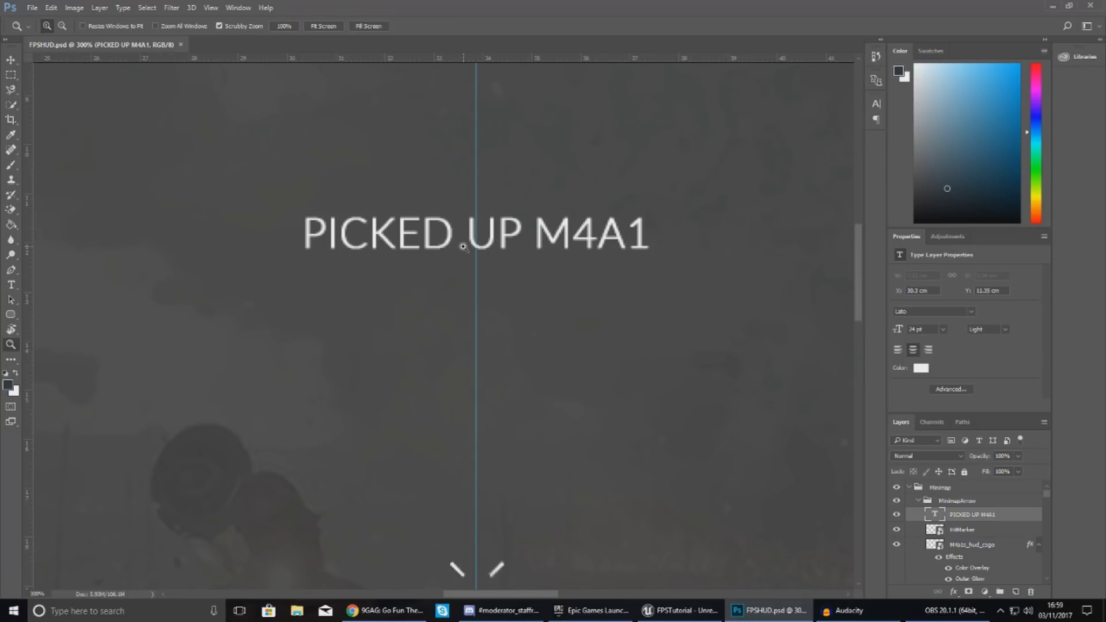
{"action": "right_click", "coordinate": [565, 256]}
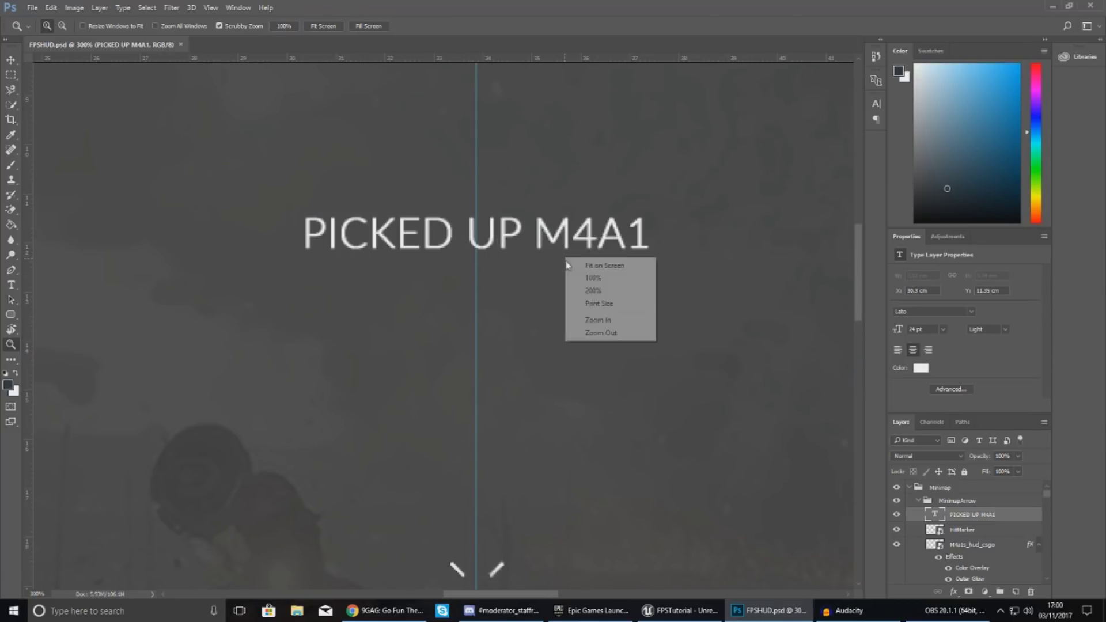
{"action": "left_click", "coordinate": [573, 262]}
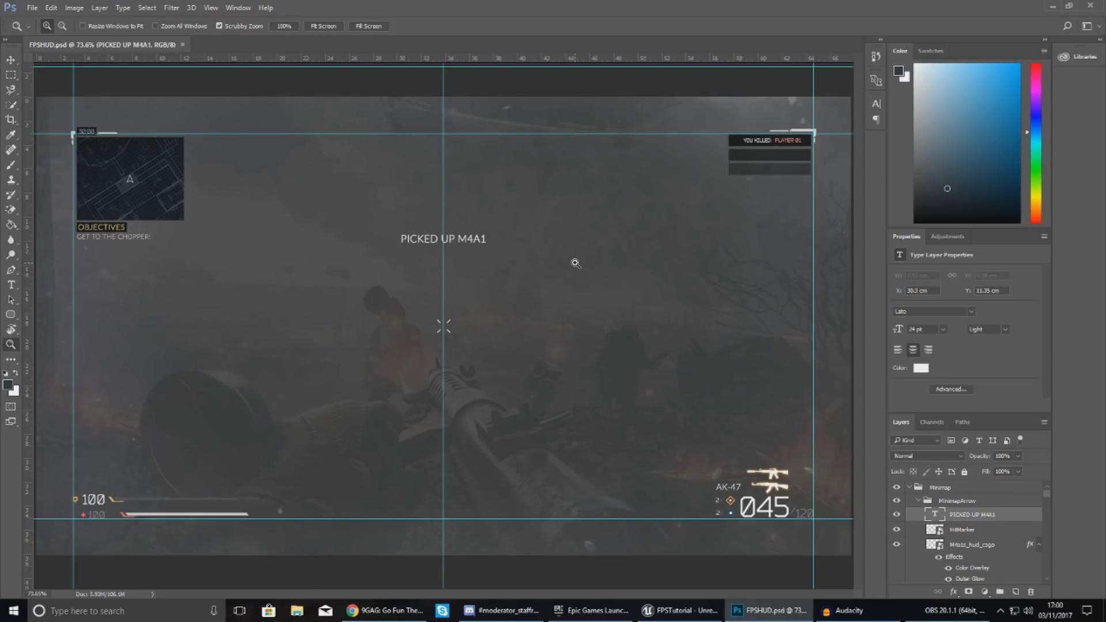
{"action": "left_click", "coordinate": [476, 252]}
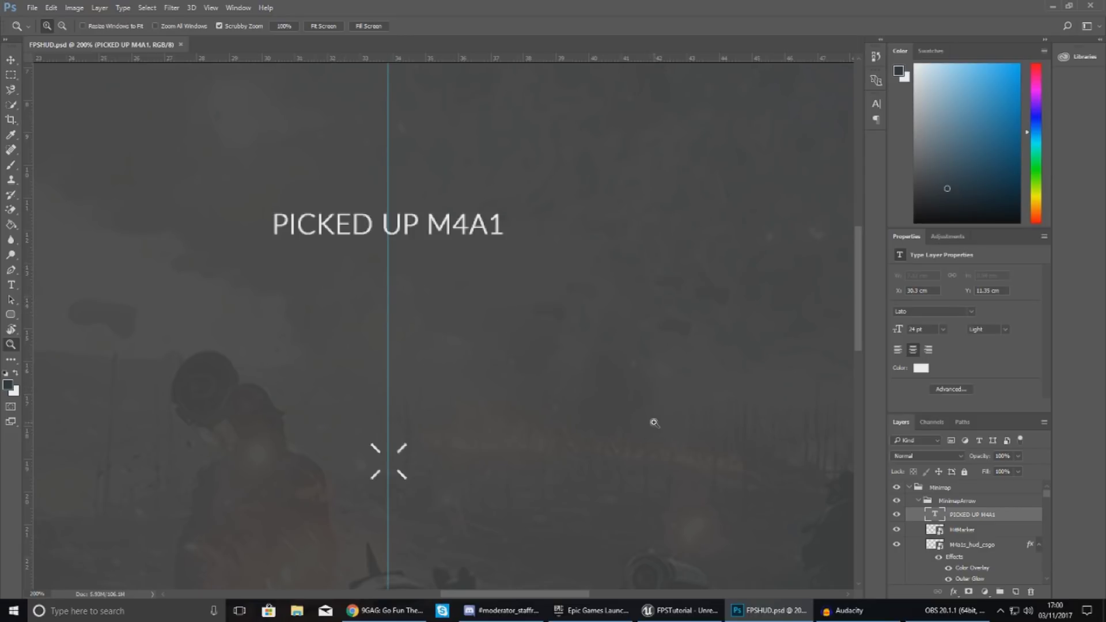
In ThirdPersonBP > Blueprints, add a User Interface widget blueprint named M4A1Pickup
{"action": "left_click", "coordinate": [678, 611]}
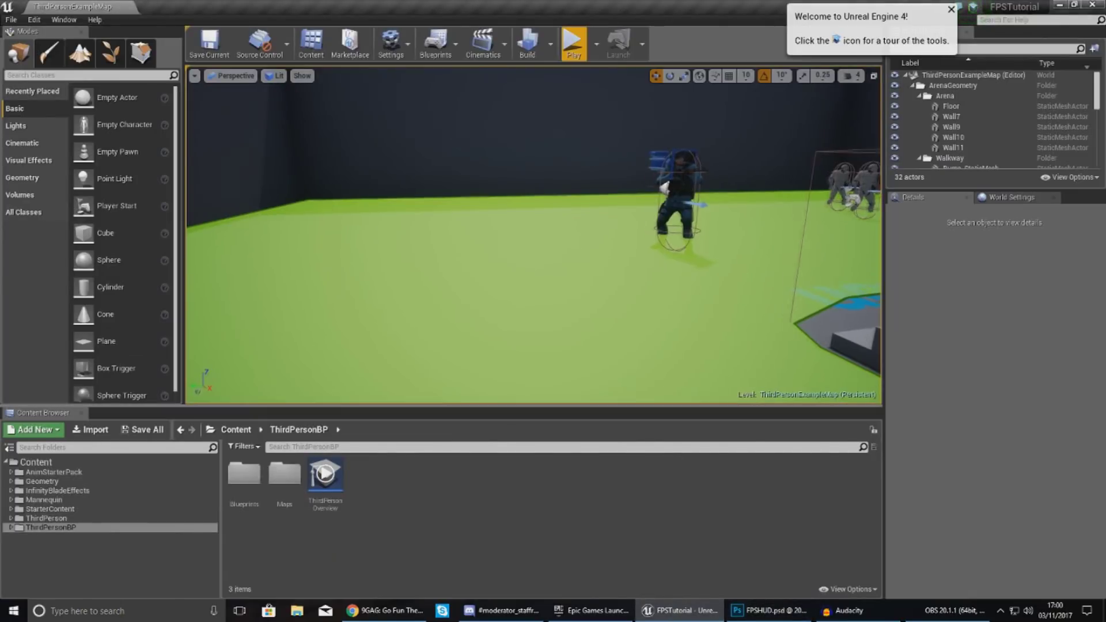
{"action": "mouse_move", "coordinate": [519, 286]}
{"action": "right_mouse_down"}
{"action": "mouse_move", "coordinate": [495, 321]}
{"action": "mouse_move", "coordinate": [518, 294]}
{"action": "mouse_move", "coordinate": [519, 346]}
{"action": "right_mouse_up"}
{"action": "double_click", "coordinate": [244, 475]}
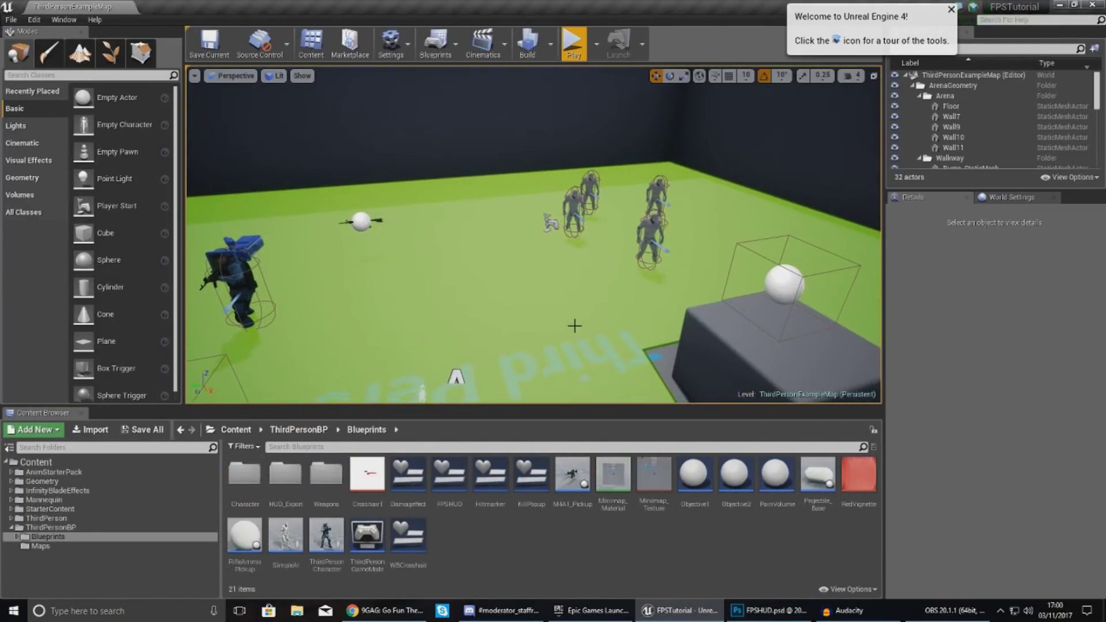
{"action": "right_click", "coordinate": [464, 545]}
{"action": "mouse_move", "coordinate": [545, 533]}
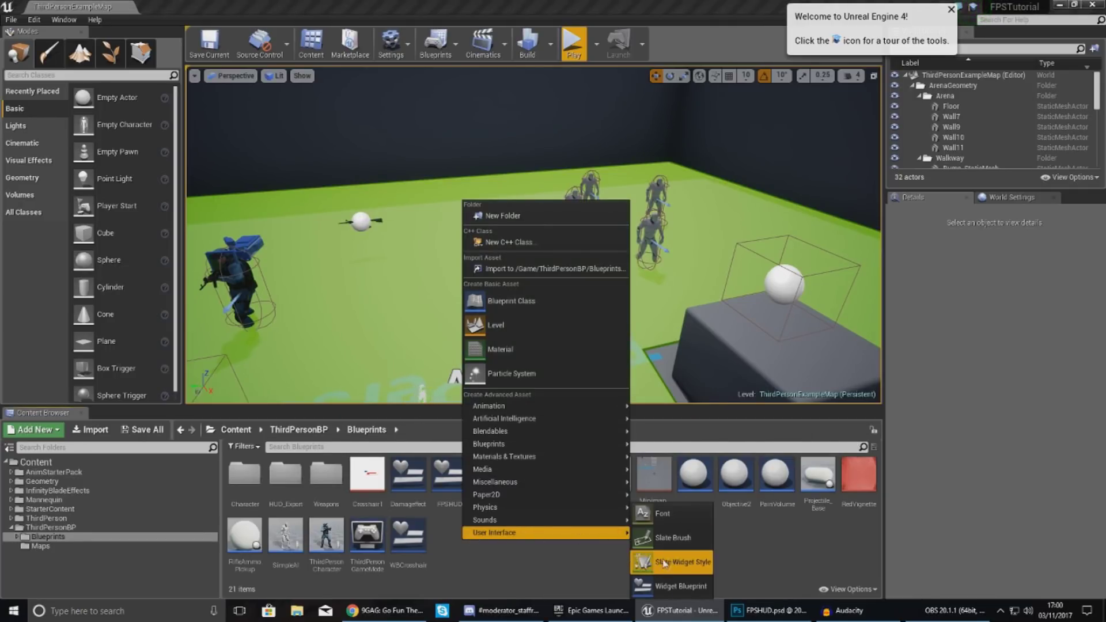
{"action": "left_click", "coordinate": [706, 585]}
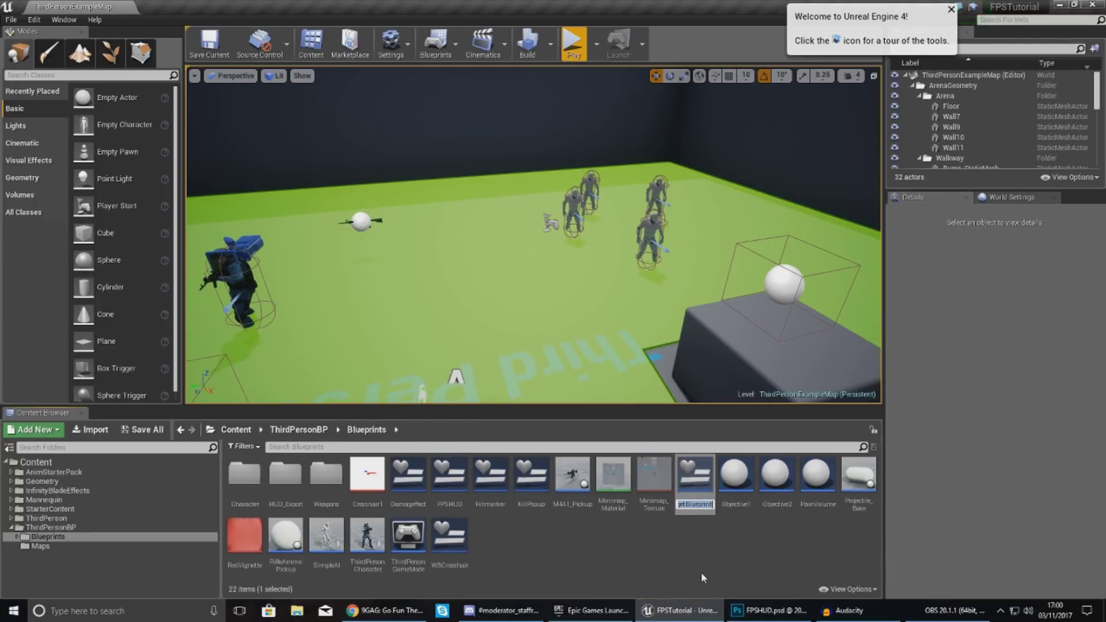
{"action": "type", "text": "m4"}
{"action": "key", "text": "BackSpace"}
{"action": "key", "text": "BackSpace"}
{"action": "type", "text": "M4A"}
{"action": "type", "text": "1"}
{"action": "type", "text": "Pickup"}
{"action": "key", "text": "Return"}
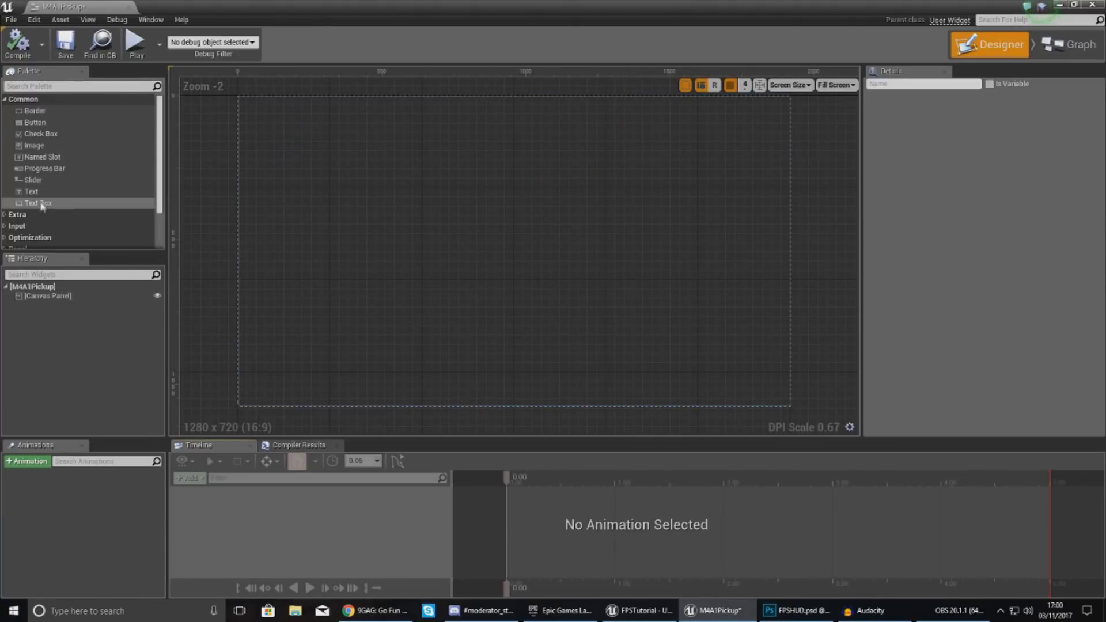
Add a 'PICKED UP M4A1' text block, widen it and anchor it to the screen centre
{"action": "left_click_drag", "start_coordinate": [32, 191], "coordinate": [474, 197]}
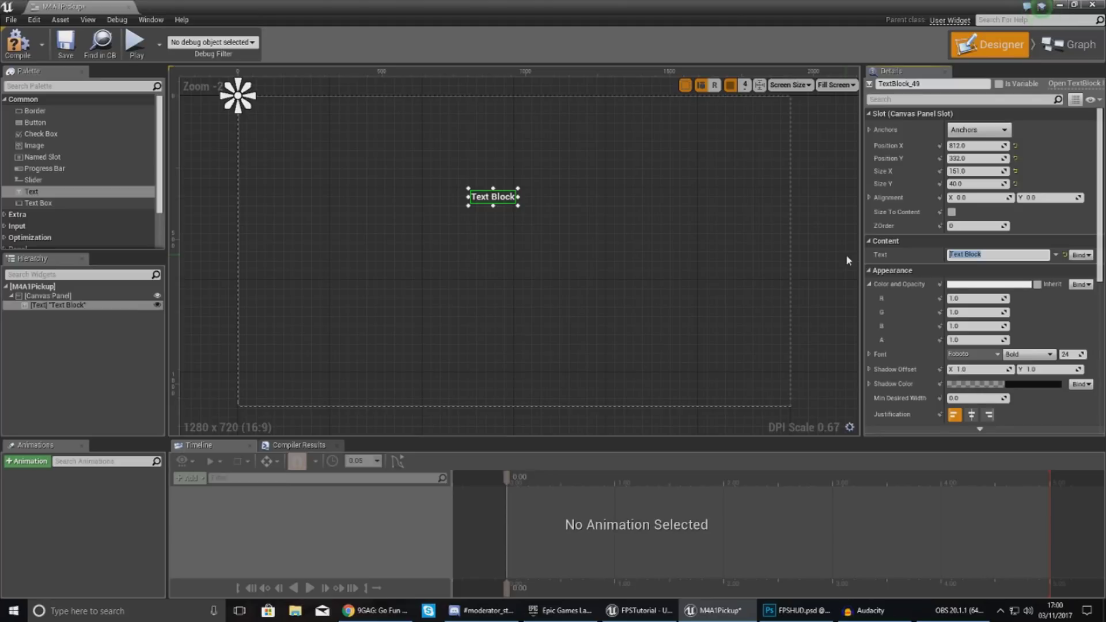
{"action": "type", "text": "PICKED UP M4"}
{"action": "type", "text": "A1"}
{"action": "key", "text": "Return"}
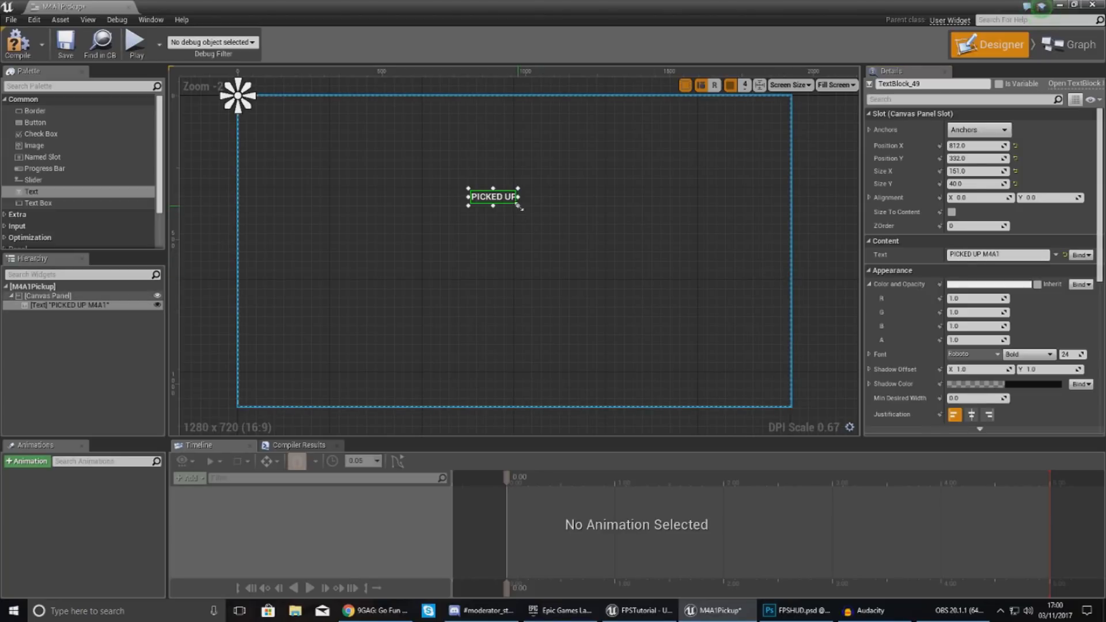
{"action": "left_click_drag", "start_coordinate": [519, 205], "coordinate": [553, 207]}
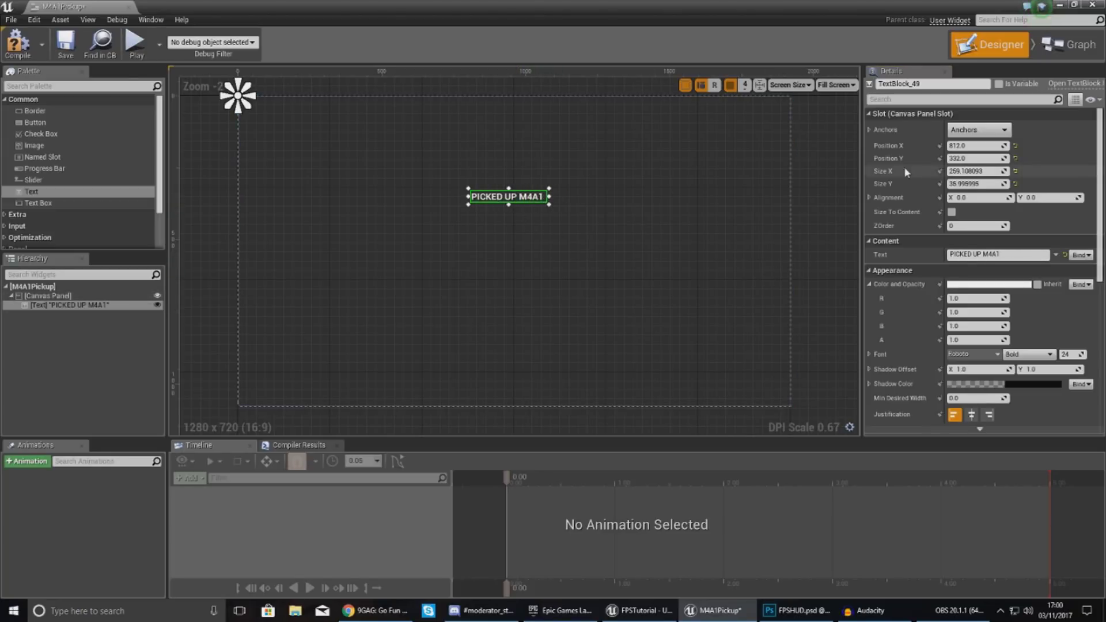
{"action": "left_click", "coordinate": [979, 130]}
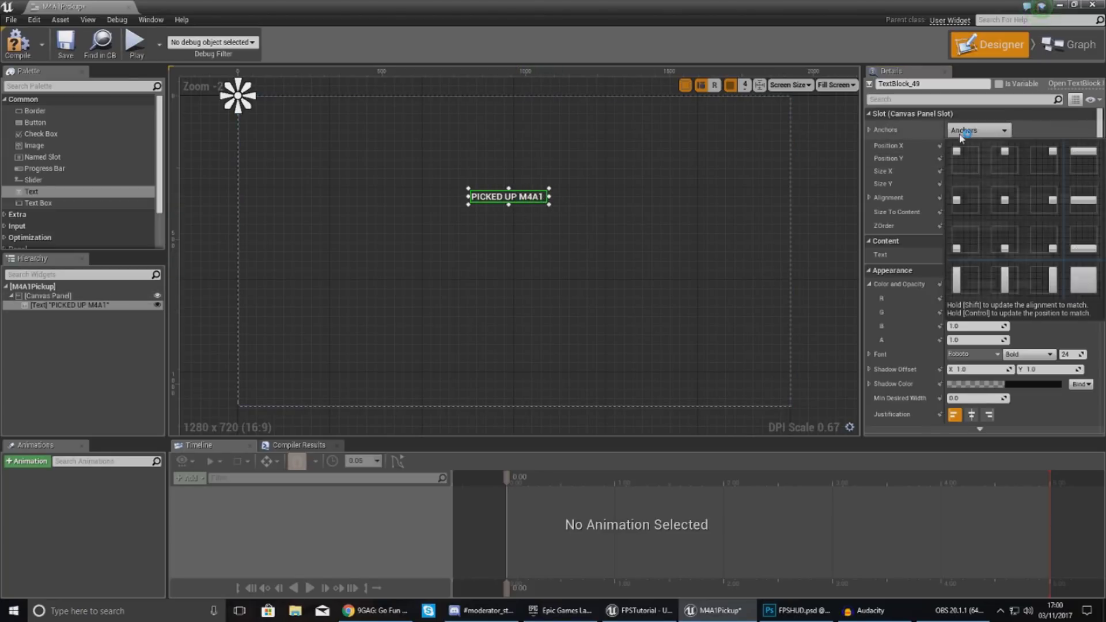
{"action": "left_click", "coordinate": [1004, 200]}
{"action": "left_click_drag", "start_coordinate": [548, 206], "coordinate": [560, 250]}
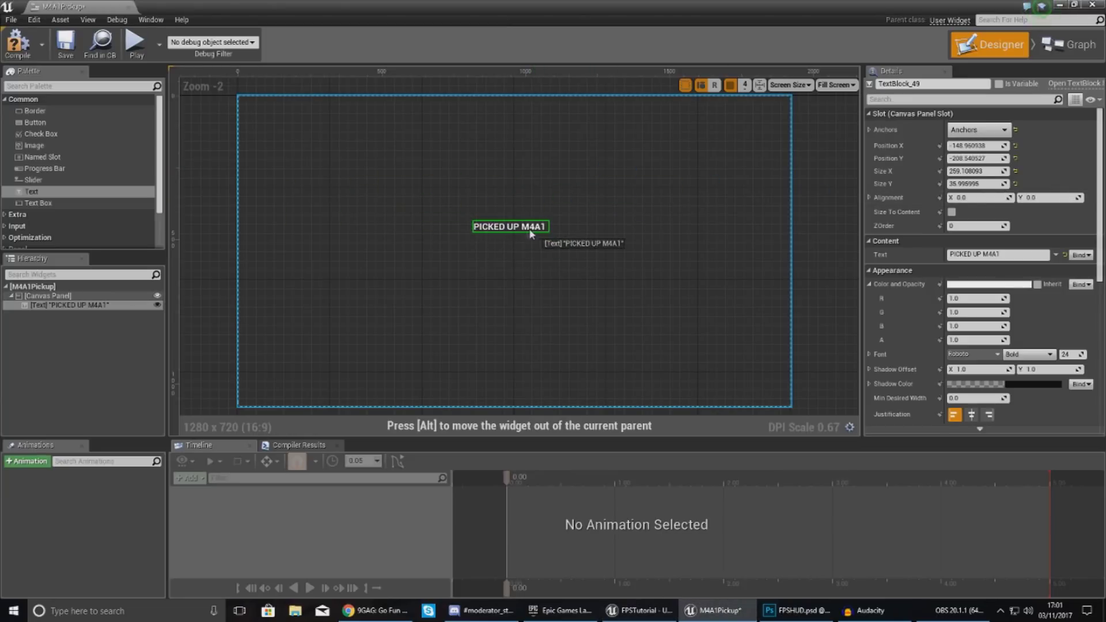
{"action": "left_click_drag", "start_coordinate": [561, 250], "coordinate": [529, 225]}
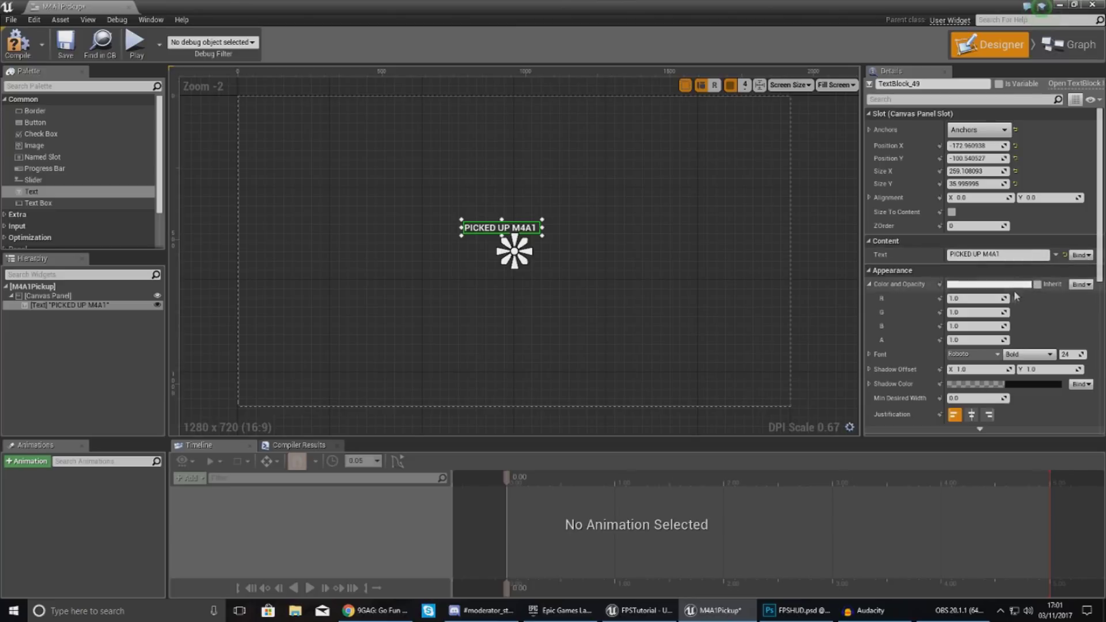
Give the text a light font weight and move it near the top of the canvas
{"action": "left_click", "coordinate": [1029, 354]}
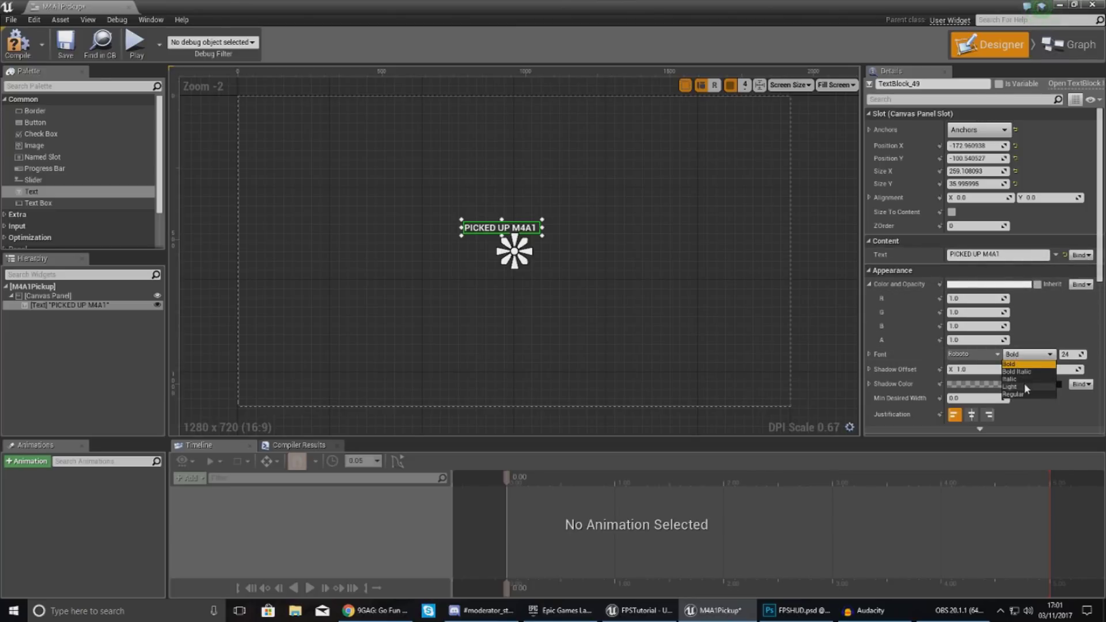
{"action": "left_click", "coordinate": [1012, 387]}
{"action": "left_click", "coordinate": [546, 254]}
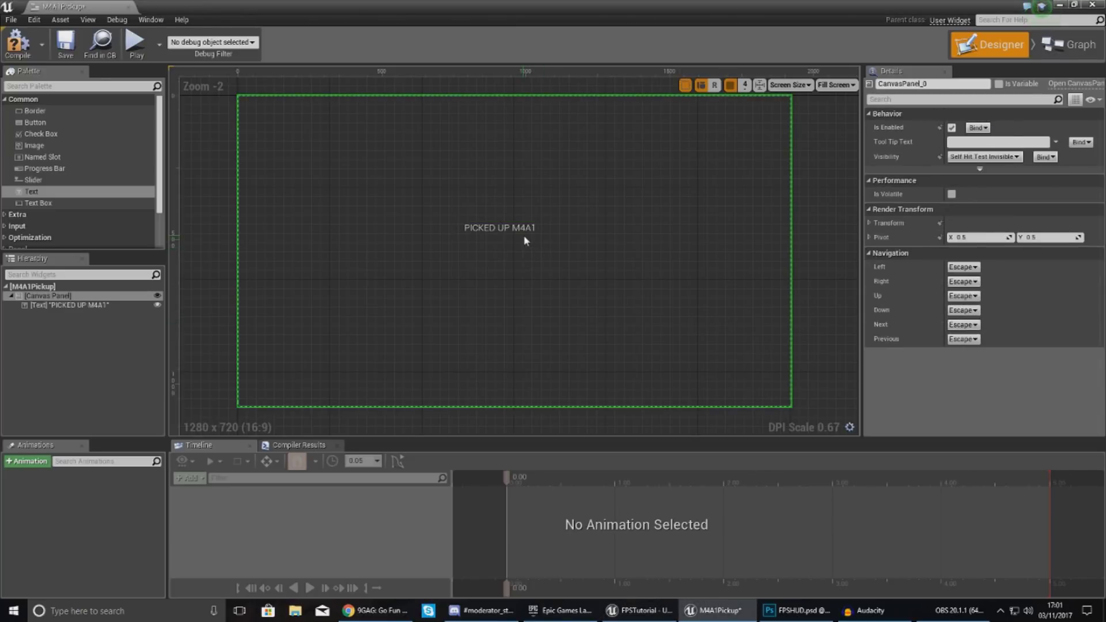
{"action": "mouse_move", "coordinate": [524, 241]}
{"action": "left_mouse_down"}
{"action": "mouse_move", "coordinate": [543, 195]}
{"action": "mouse_move", "coordinate": [523, 196]}
{"action": "left_mouse_up"}
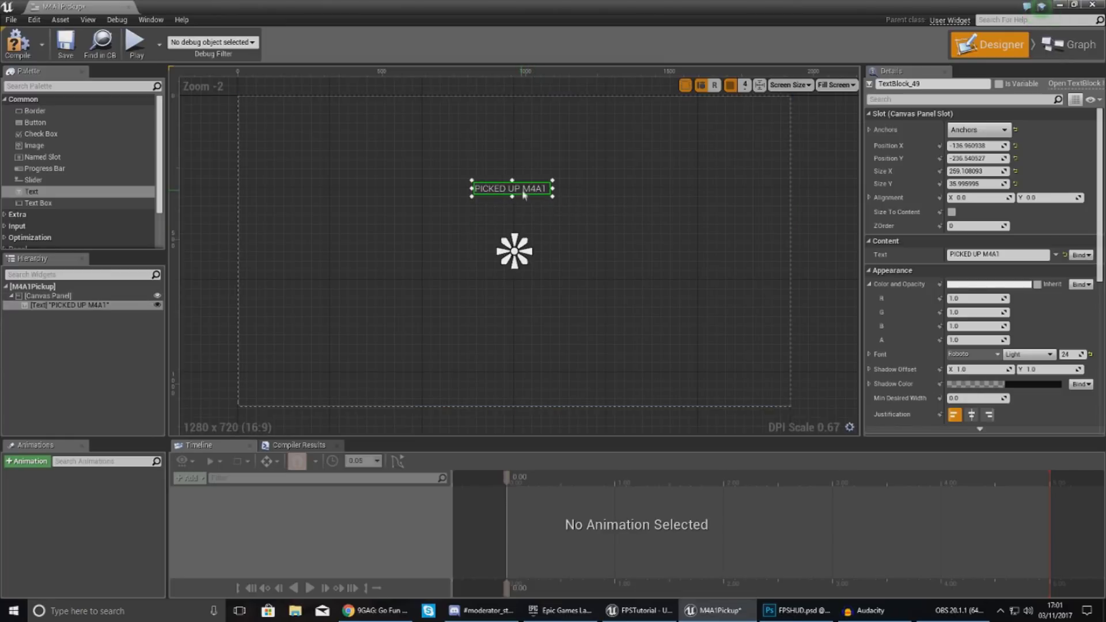
{"action": "left_click", "coordinate": [501, 178]}
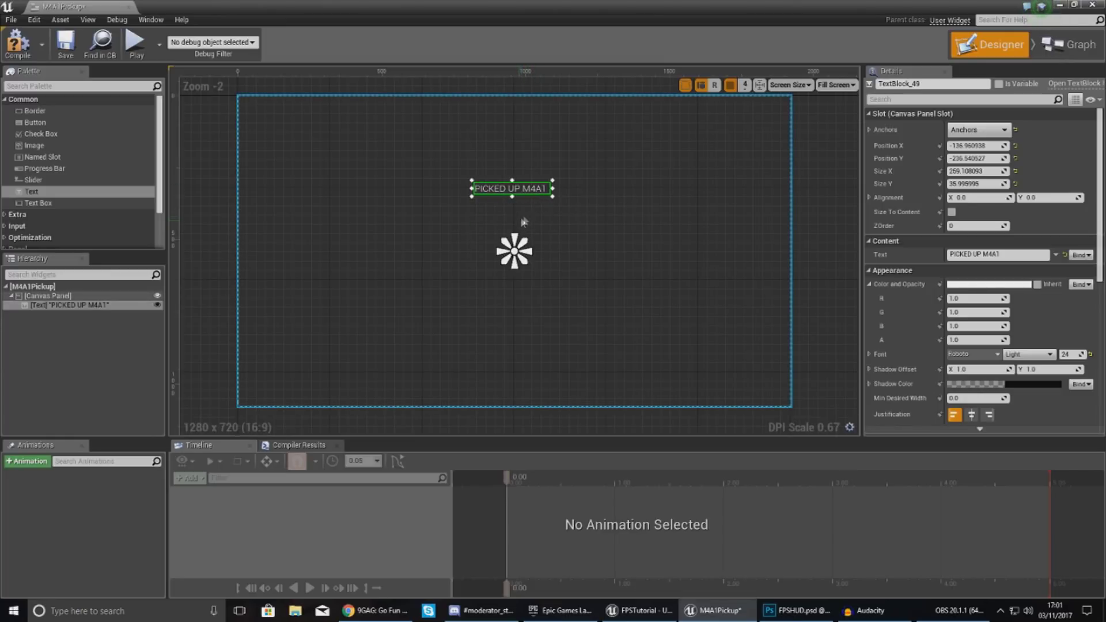
{"action": "left_click", "coordinate": [497, 192]}
{"action": "scroll", "coordinate": [933, 290], "scroll_direction": "down", "scroll_amount": 3}
{"action": "scroll", "coordinate": [933, 290], "scroll_direction": "down", "scroll_amount": 2}
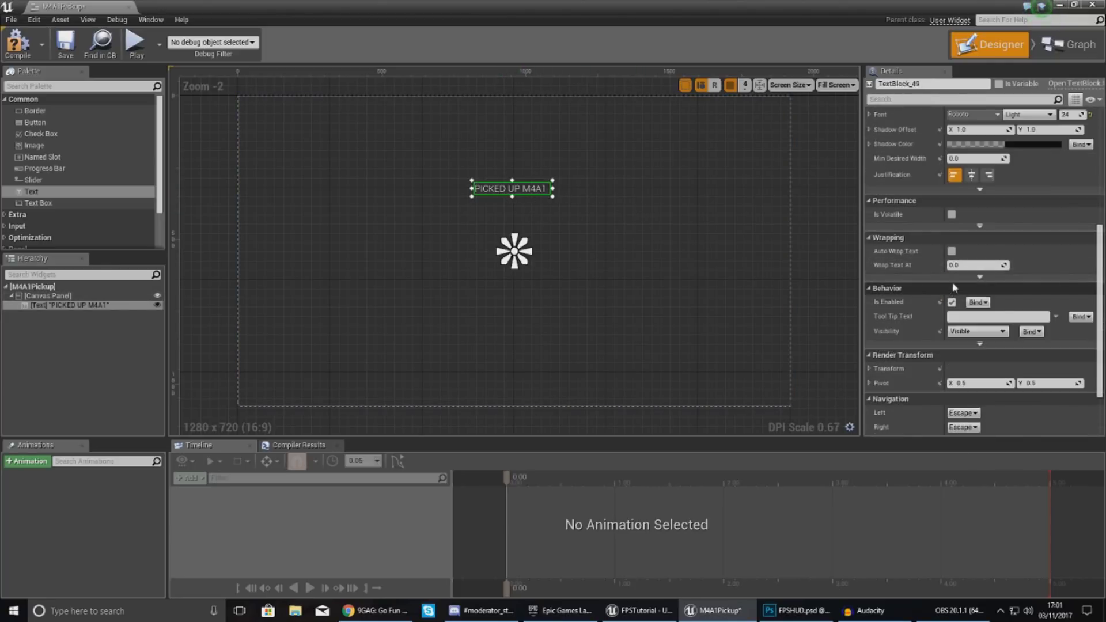
{"action": "scroll", "coordinate": [951, 294], "scroll_direction": "down", "scroll_amount": 2}
{"action": "scroll", "coordinate": [959, 295], "scroll_direction": "up", "scroll_amount": 3}
{"action": "scroll", "coordinate": [959, 294], "scroll_direction": "up", "scroll_amount": 3}
{"action": "scroll", "coordinate": [505, 195], "scroll_direction": "up", "scroll_amount": 7}
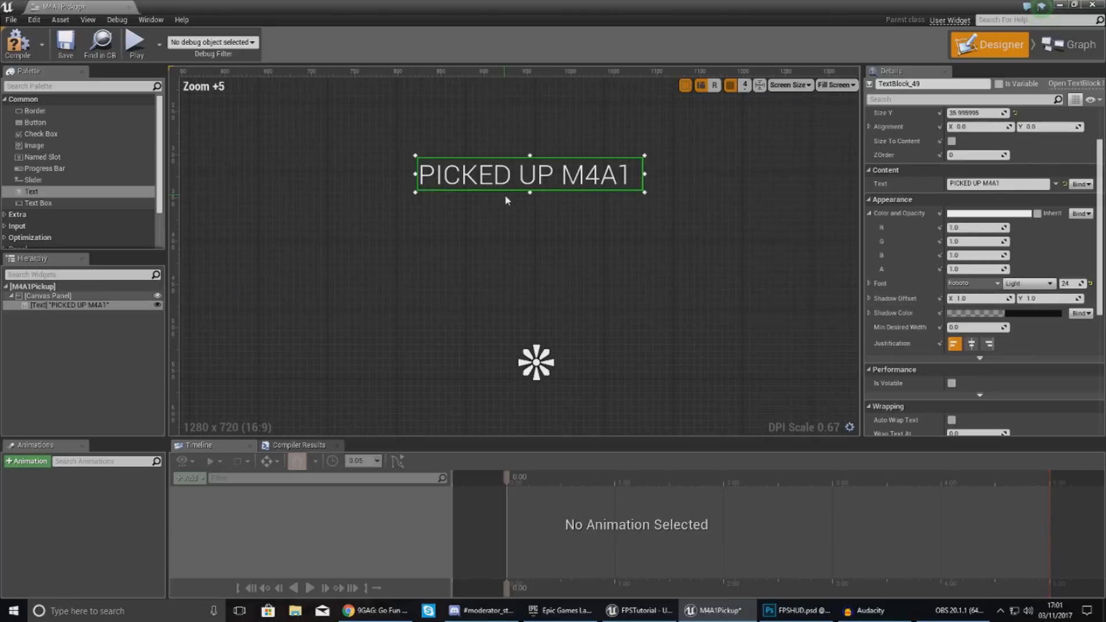
{"action": "scroll", "coordinate": [505, 194], "scroll_direction": "up", "scroll_amount": 6}
{"action": "scroll", "coordinate": [484, 234], "scroll_direction": "down", "scroll_amount": 5}
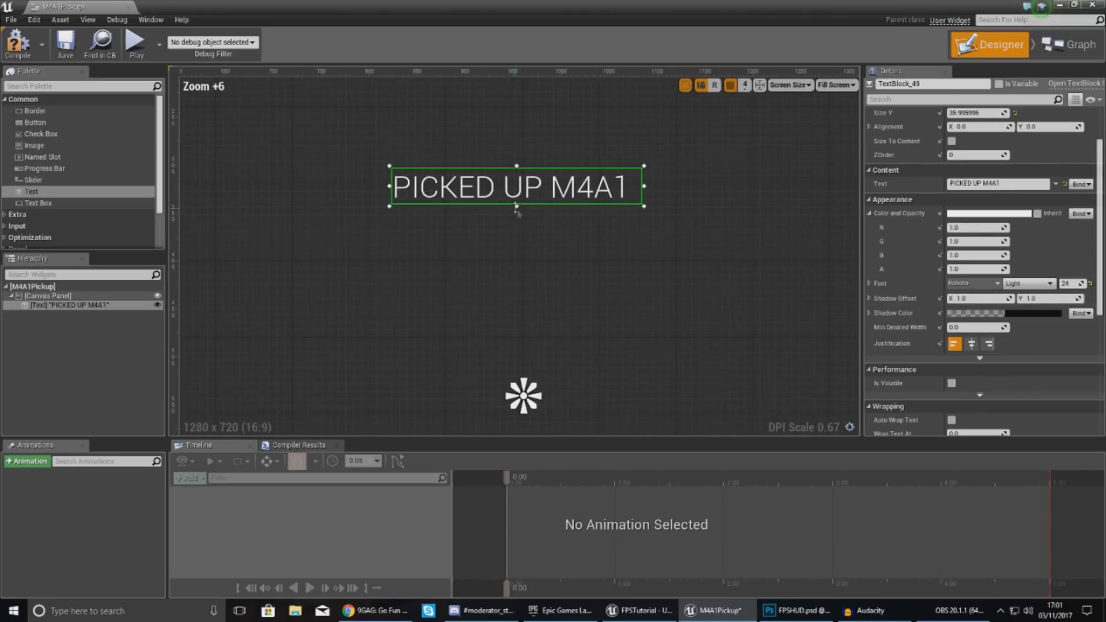
{"action": "scroll", "coordinate": [431, 271], "scroll_direction": "down", "scroll_amount": 5}
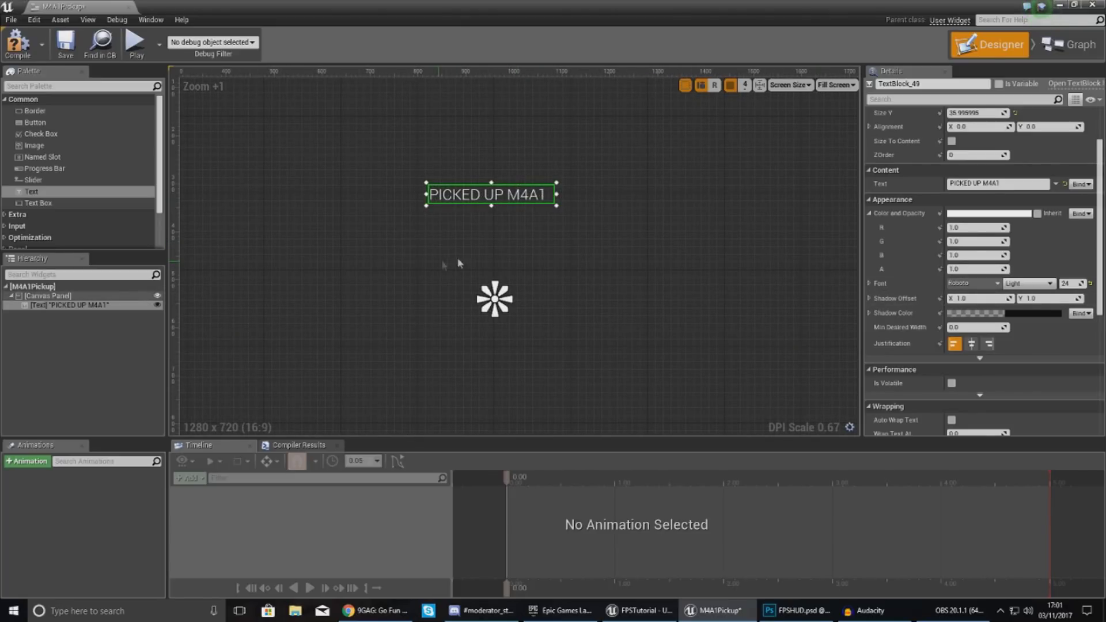
Set the text's alpha to 0 and create a widget animation named Popup
{"action": "left_click", "coordinate": [984, 270]}
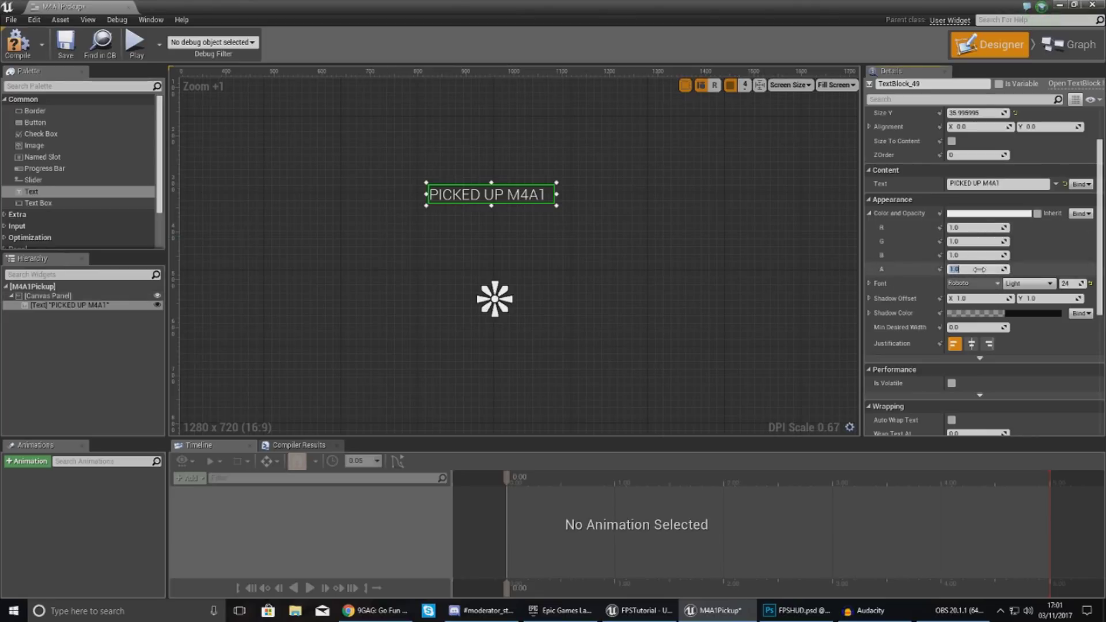
{"action": "type", "text": "0"}
{"action": "key", "text": "Return"}
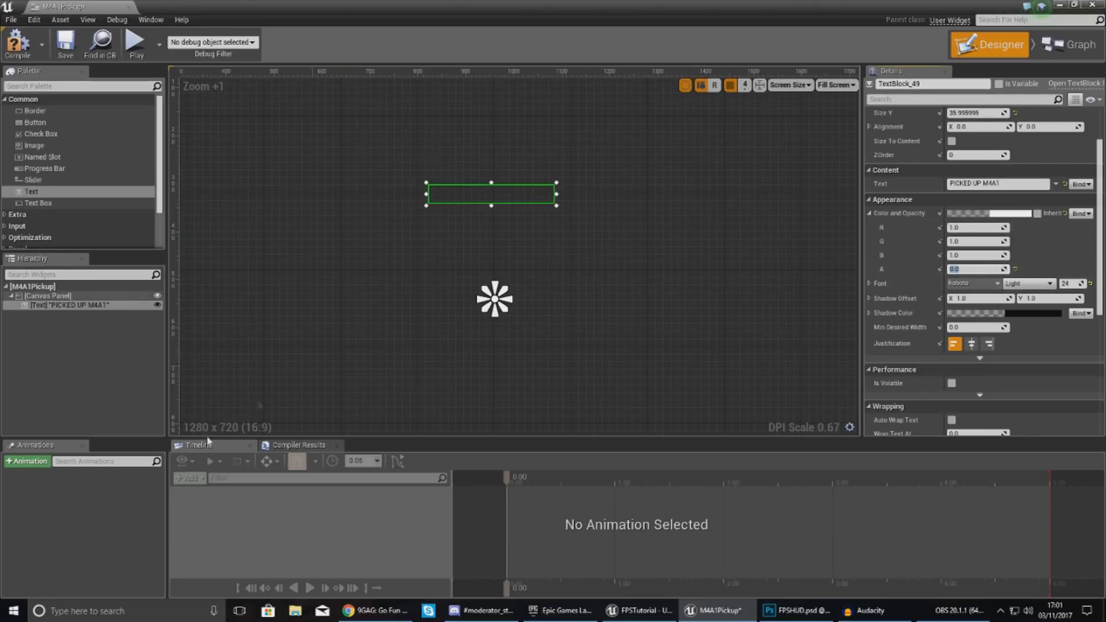
{"action": "left_click", "coordinate": [31, 467]}
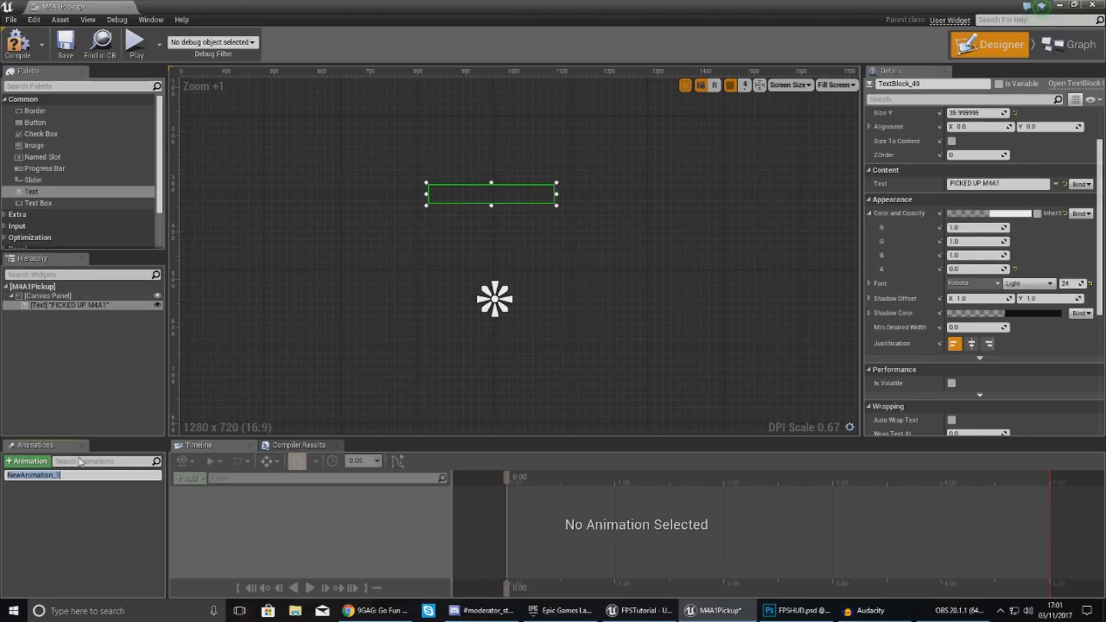
{"action": "type", "text": "Popup"}
{"action": "key", "text": "Return"}
Add a TextBlock_49 Color and Opacity track to the Popup animation
{"action": "left_click", "coordinate": [11, 477]}
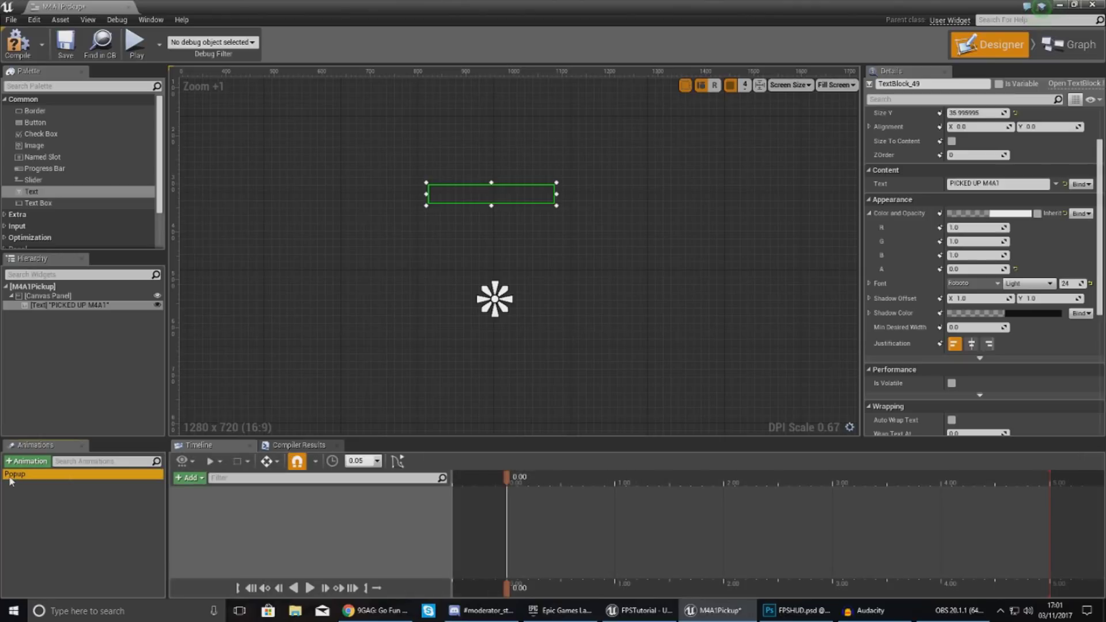
{"action": "left_click", "coordinate": [191, 480]}
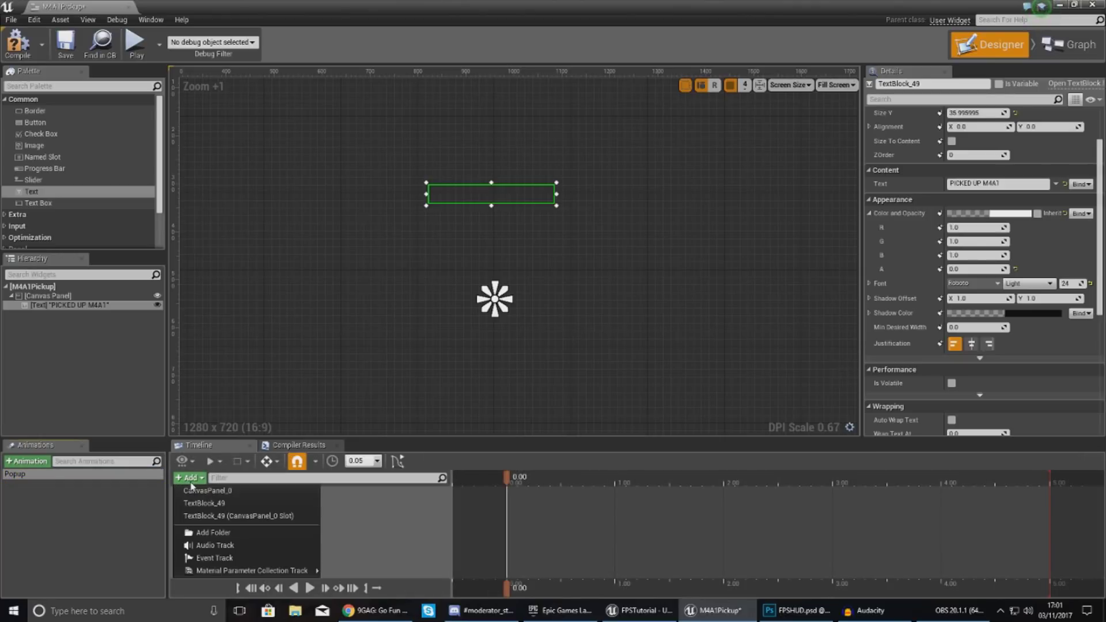
{"action": "left_click", "coordinate": [233, 506]}
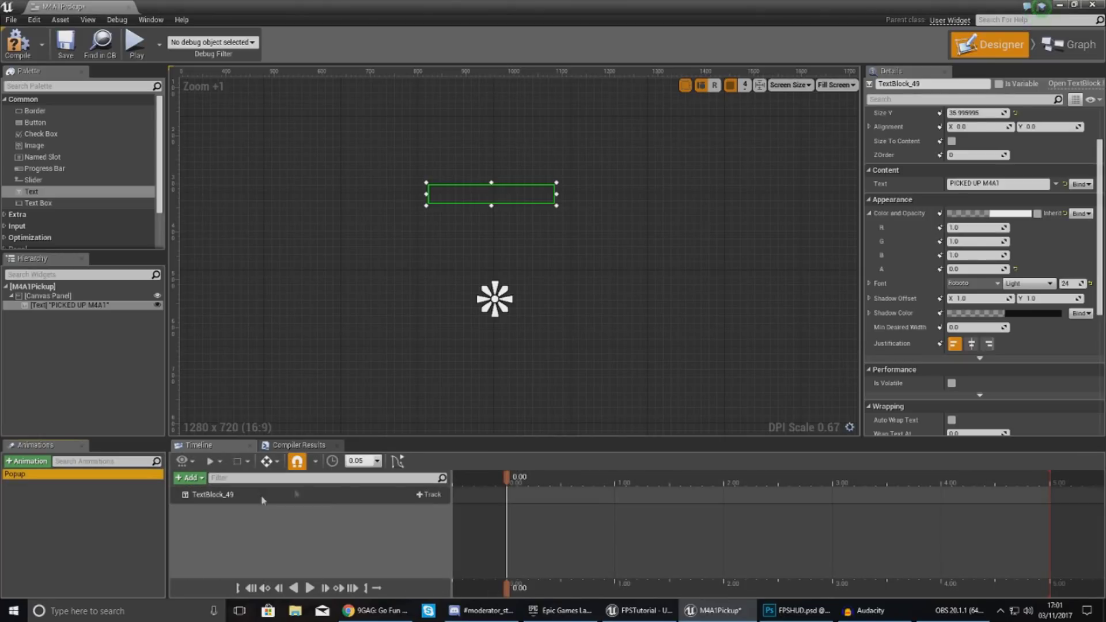
{"action": "left_click", "coordinate": [429, 495]}
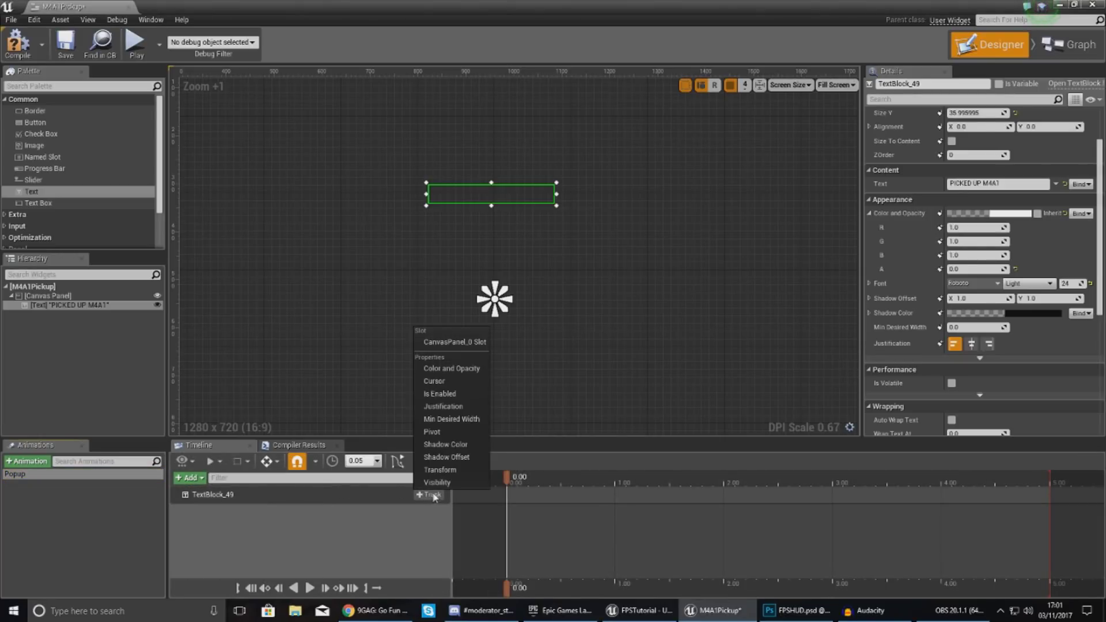
{"action": "left_click", "coordinate": [460, 368]}
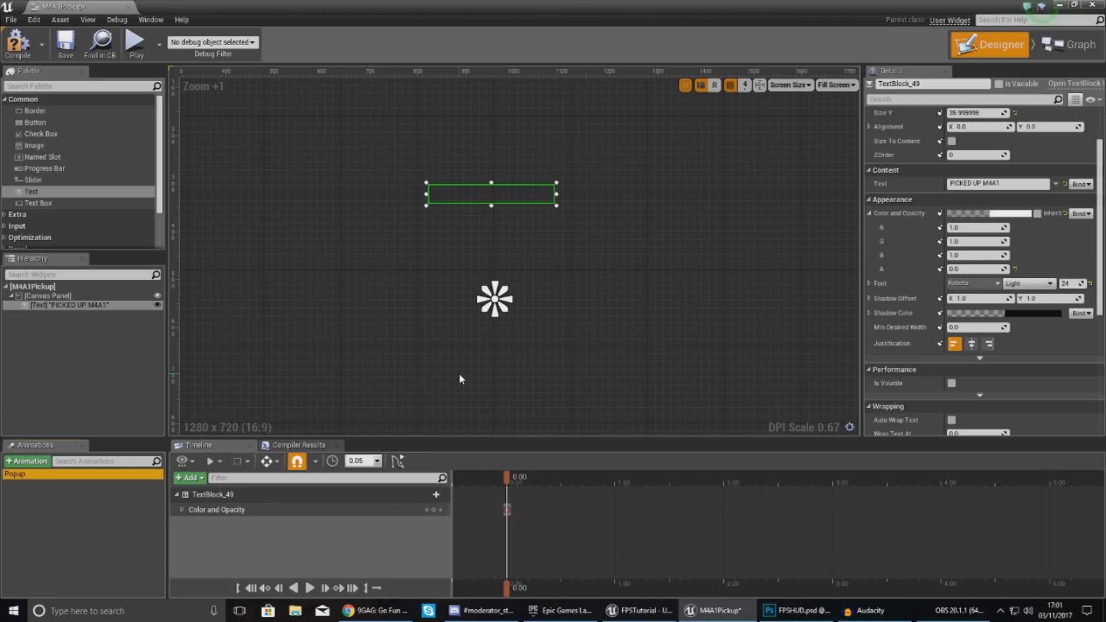
{"action": "left_click", "coordinate": [182, 508]}
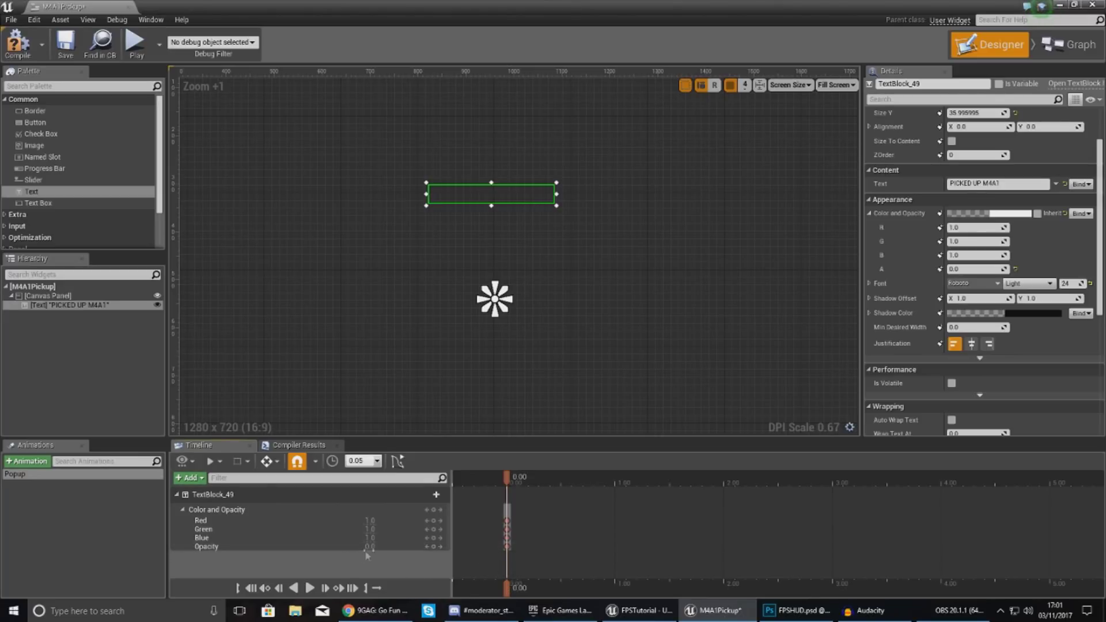
Key opacity 1 at 0.5 seconds and preview the fade-in
{"action": "left_click_drag", "start_coordinate": [527, 590], "coordinate": [562, 591]}
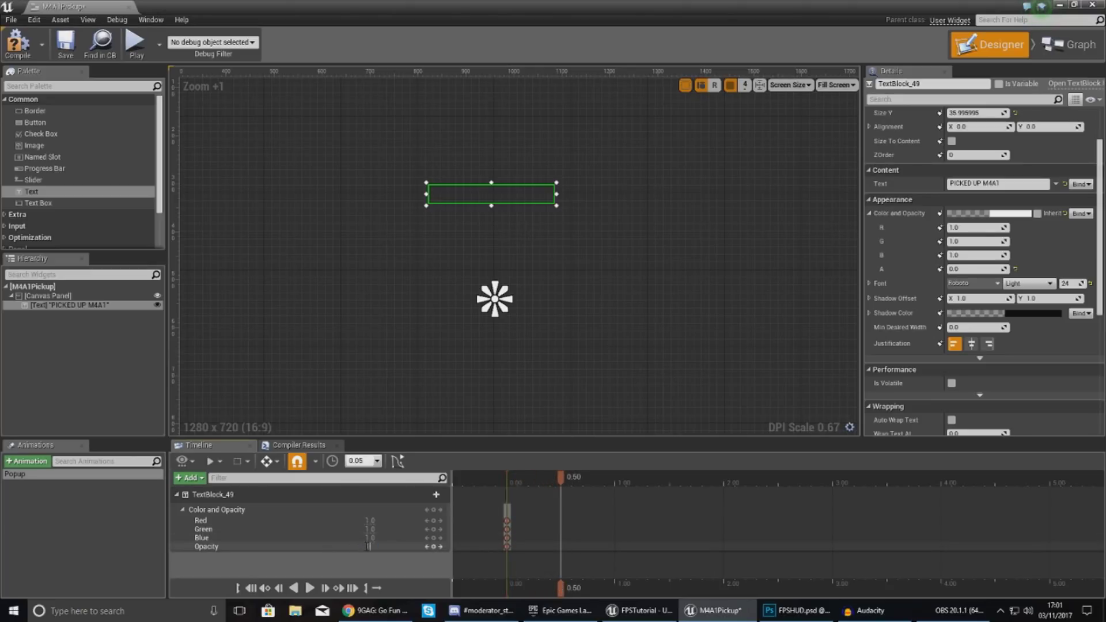
{"action": "left_click_drag", "start_coordinate": [364, 553], "coordinate": [533, 550]}
{"action": "left_click_drag", "start_coordinate": [562, 587], "coordinate": [507, 588]}
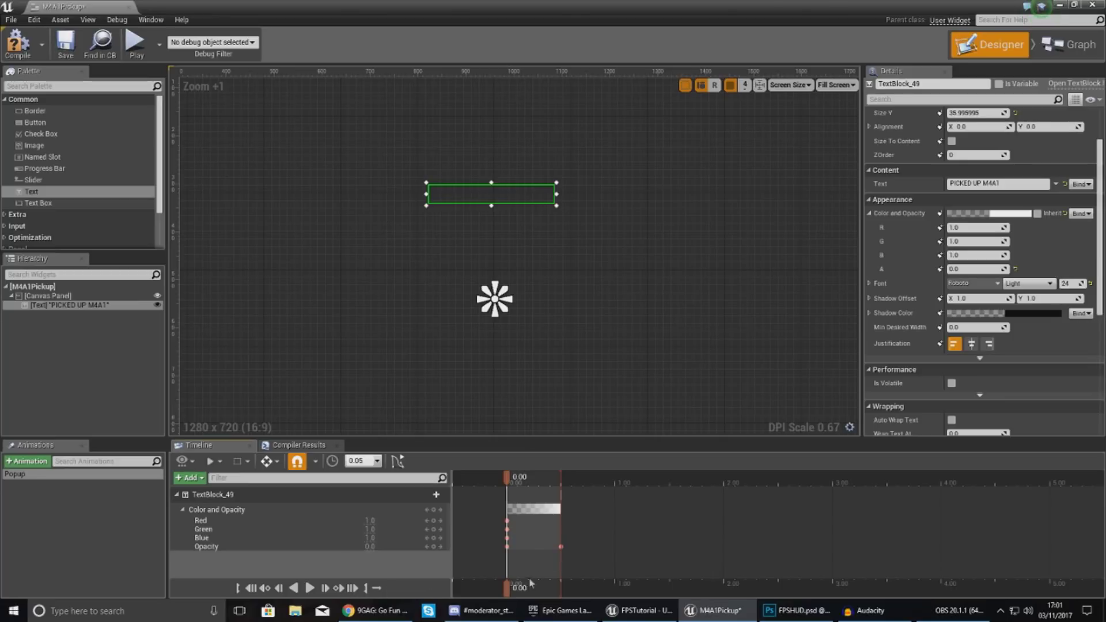
{"action": "mouse_move", "coordinate": [516, 588]}
{"action": "left_mouse_down"}
{"action": "mouse_move", "coordinate": [560, 589]}
{"action": "mouse_move", "coordinate": [507, 592]}
{"action": "left_mouse_up"}
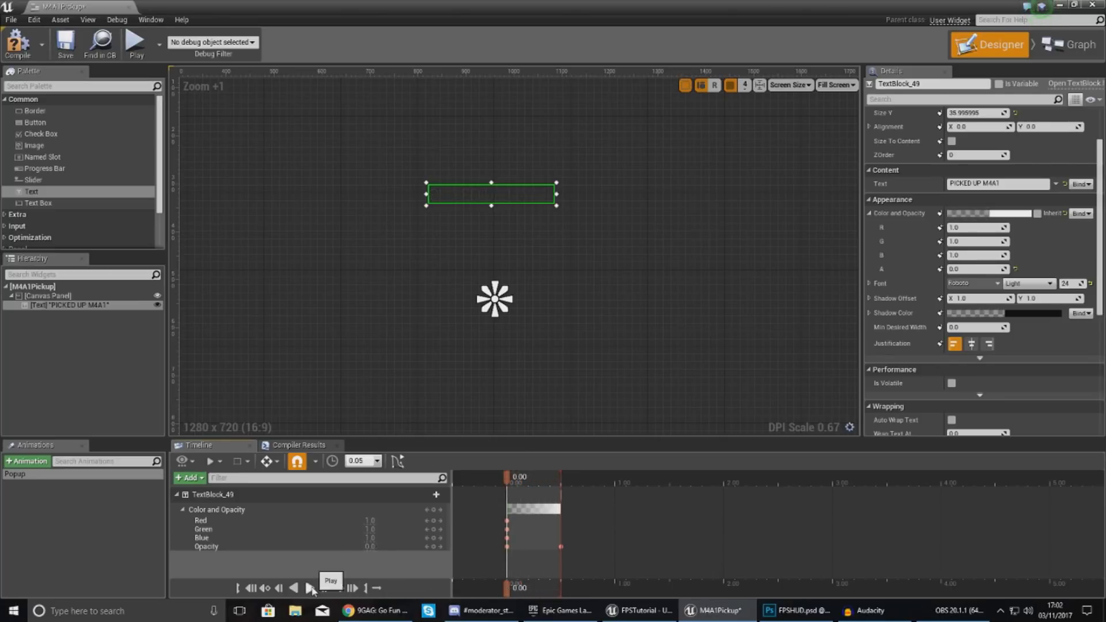
{"action": "left_click", "coordinate": [324, 587]}
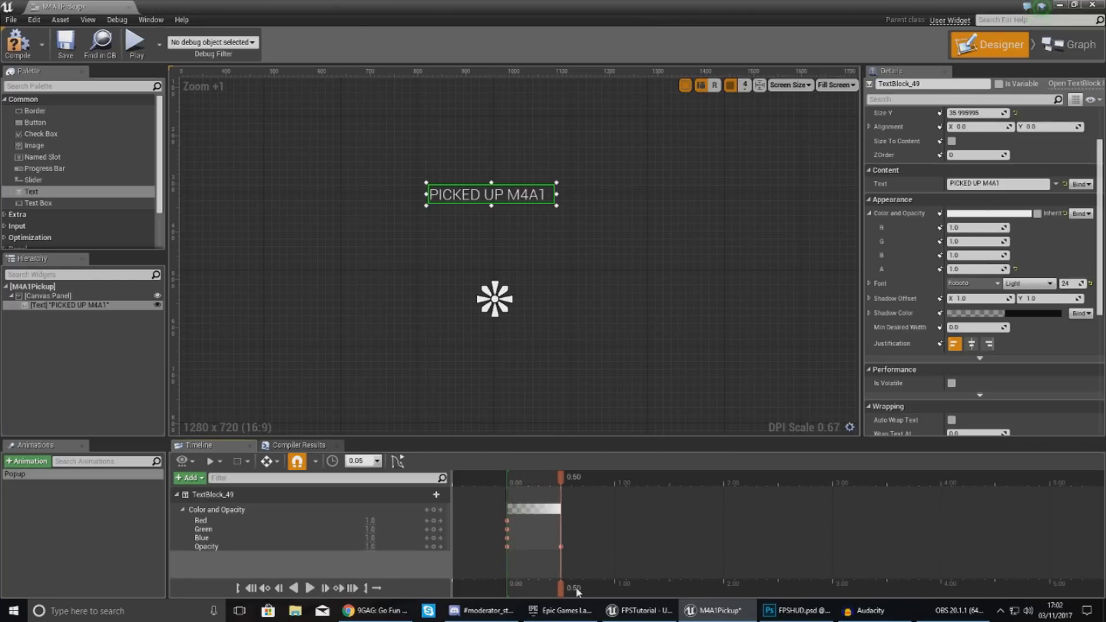
{"action": "mouse_move", "coordinate": [563, 590]}
{"action": "left_mouse_down"}
{"action": "mouse_move", "coordinate": [605, 591]}
{"action": "mouse_move", "coordinate": [563, 591]}
{"action": "left_mouse_up"}
Key opacity 1 at 1.5 seconds and 0 at 2 seconds, then play Popup
{"action": "left_click_drag", "start_coordinate": [562, 589], "coordinate": [670, 588]}
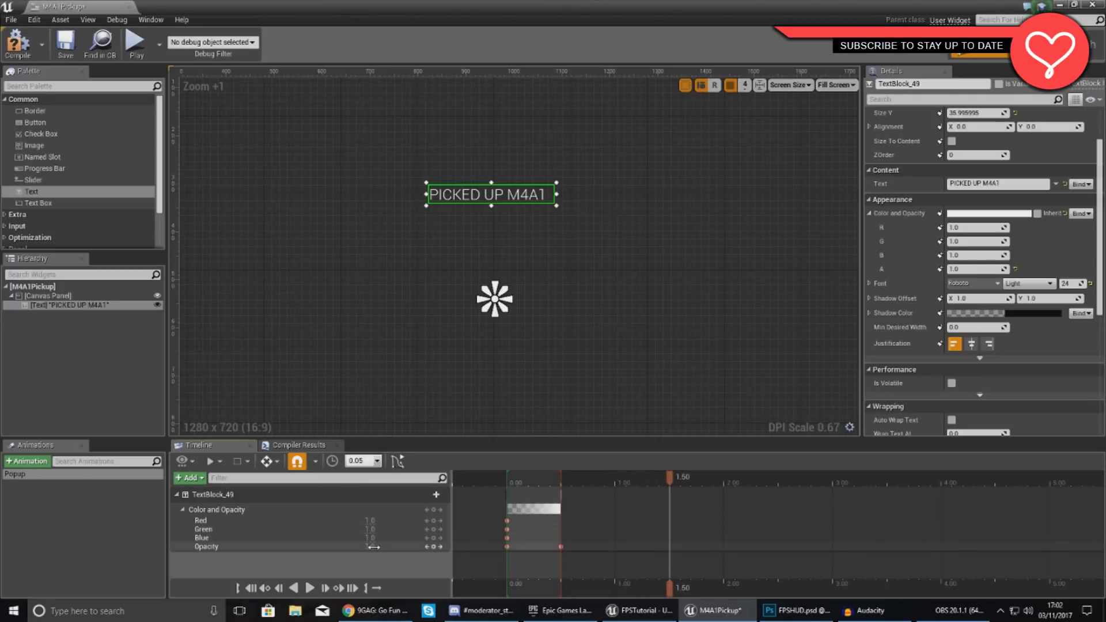
{"action": "left_click", "coordinate": [434, 547]}
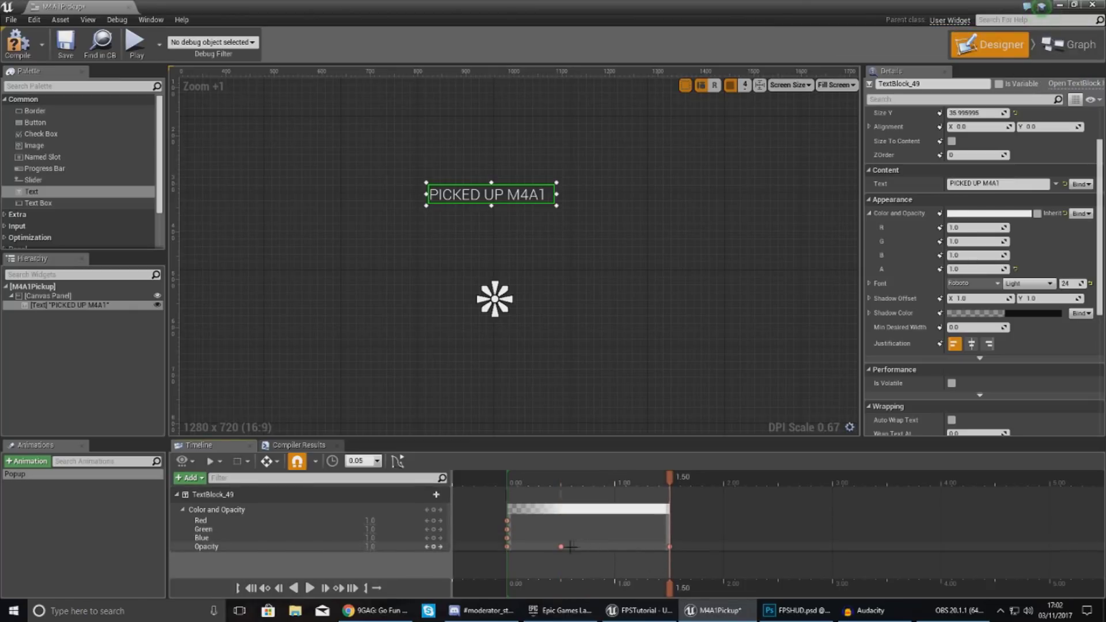
{"action": "left_click_drag", "start_coordinate": [670, 589], "coordinate": [723, 591]}
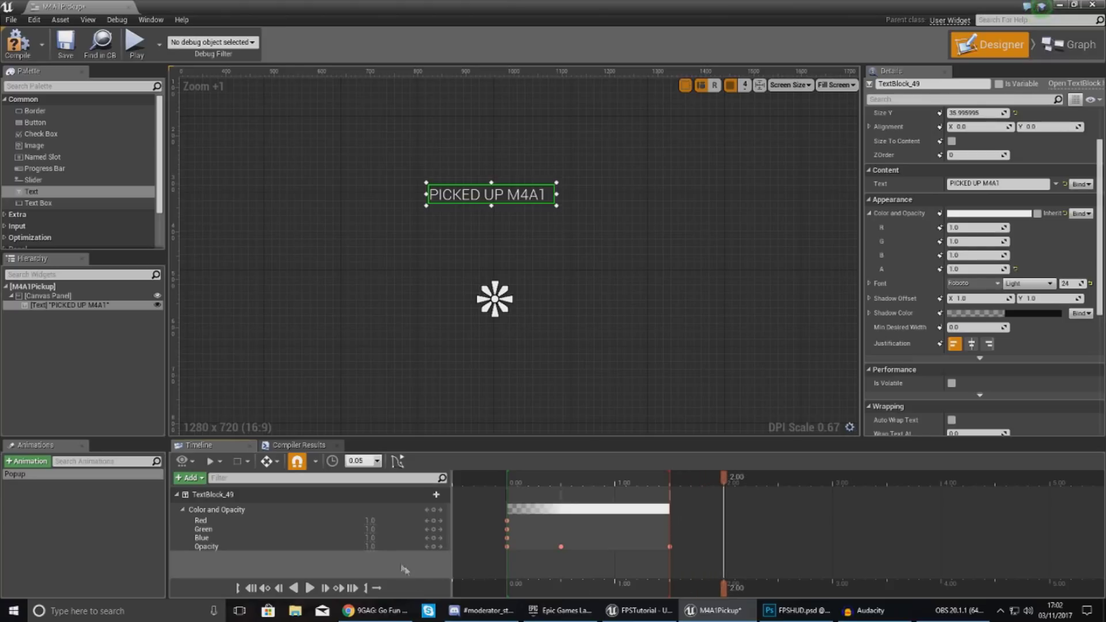
{"action": "key", "text": "Return"}
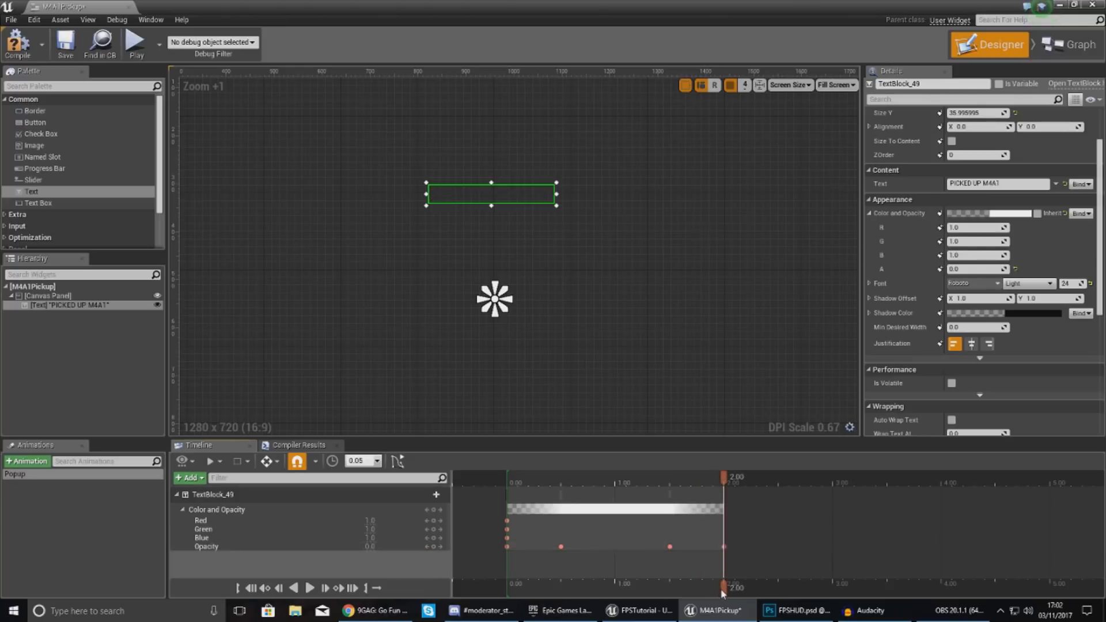
{"action": "left_click_drag", "start_coordinate": [724, 591], "coordinate": [507, 597]}
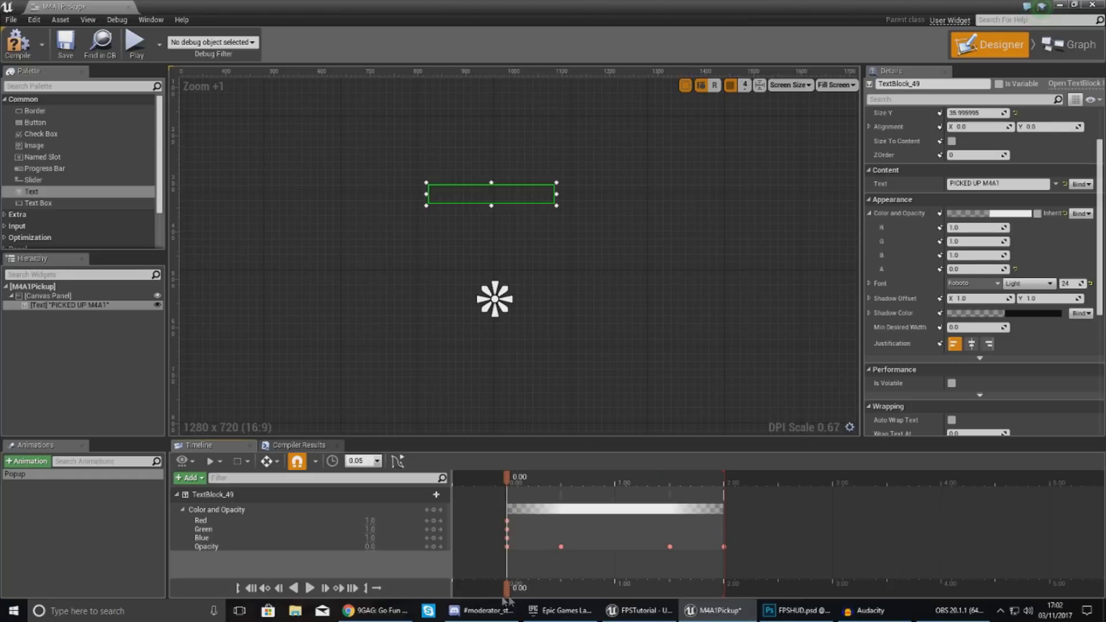
{"action": "left_click", "coordinate": [311, 592]}
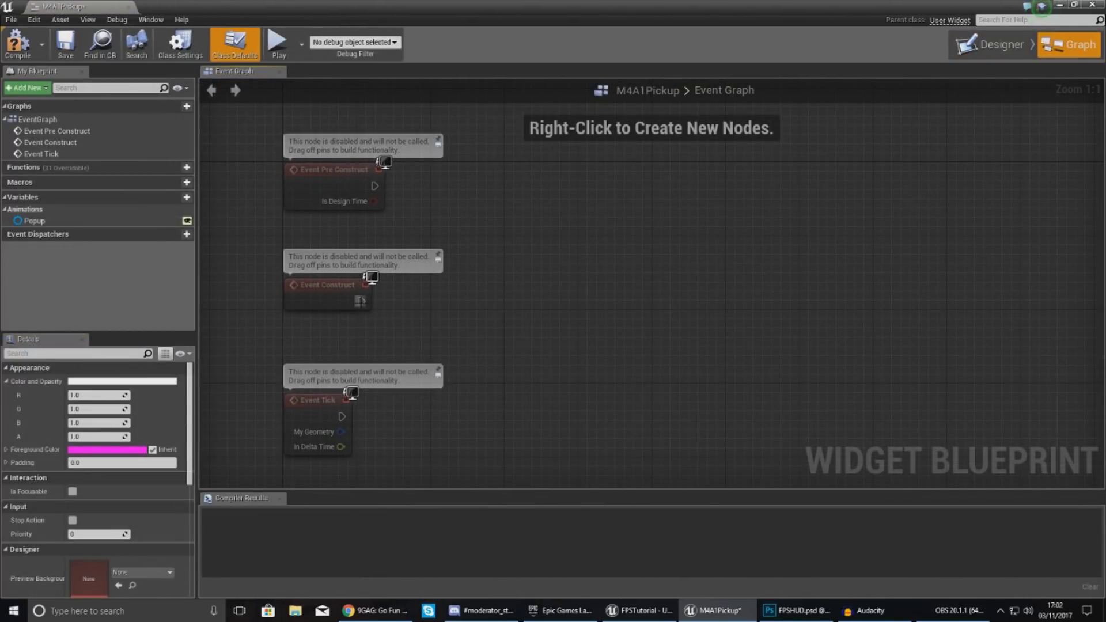
Add a Play Animation node after Event Construct
{"action": "left_click_drag", "start_coordinate": [627, 269], "coordinate": [628, 268]}
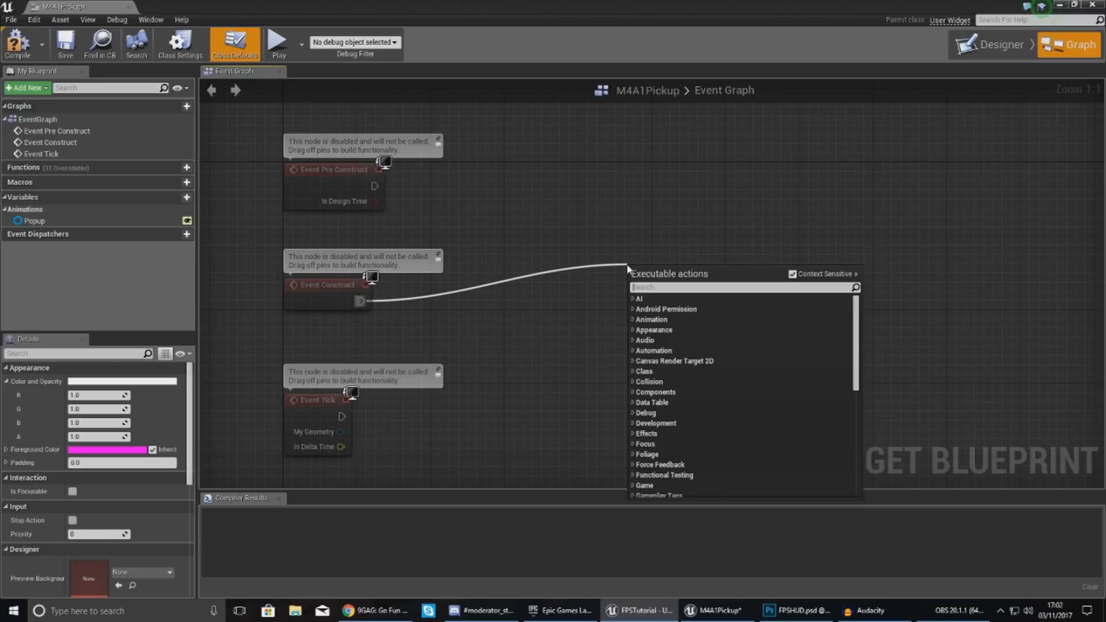
{"action": "type", "text": "play animatio"}
{"action": "key", "text": "Escape"}
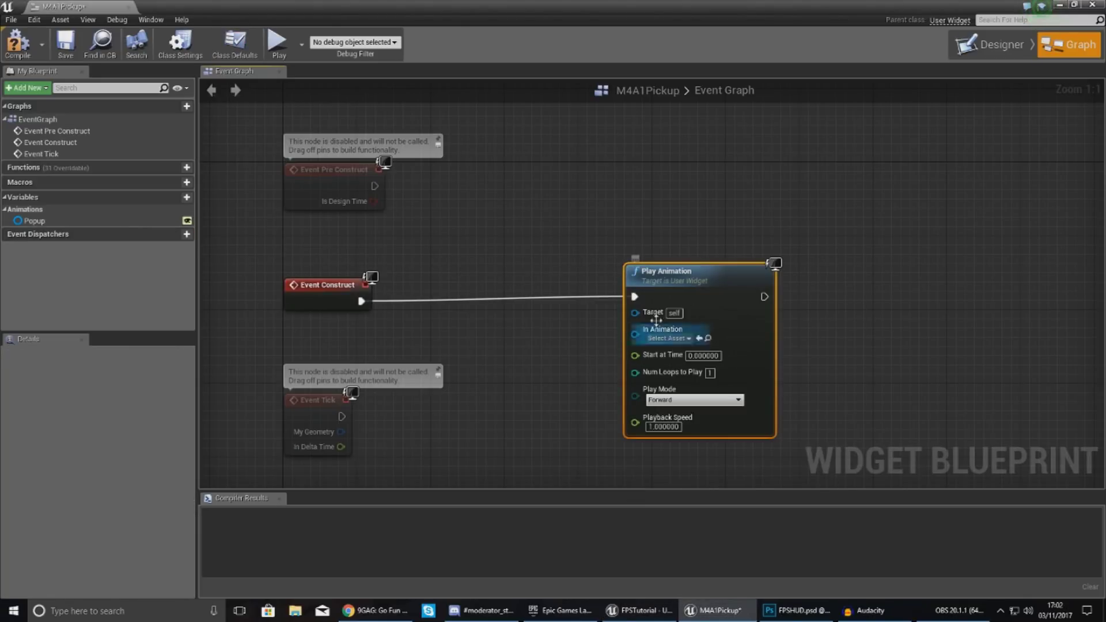
{"action": "left_click_drag", "start_coordinate": [667, 291], "coordinate": [704, 245]}
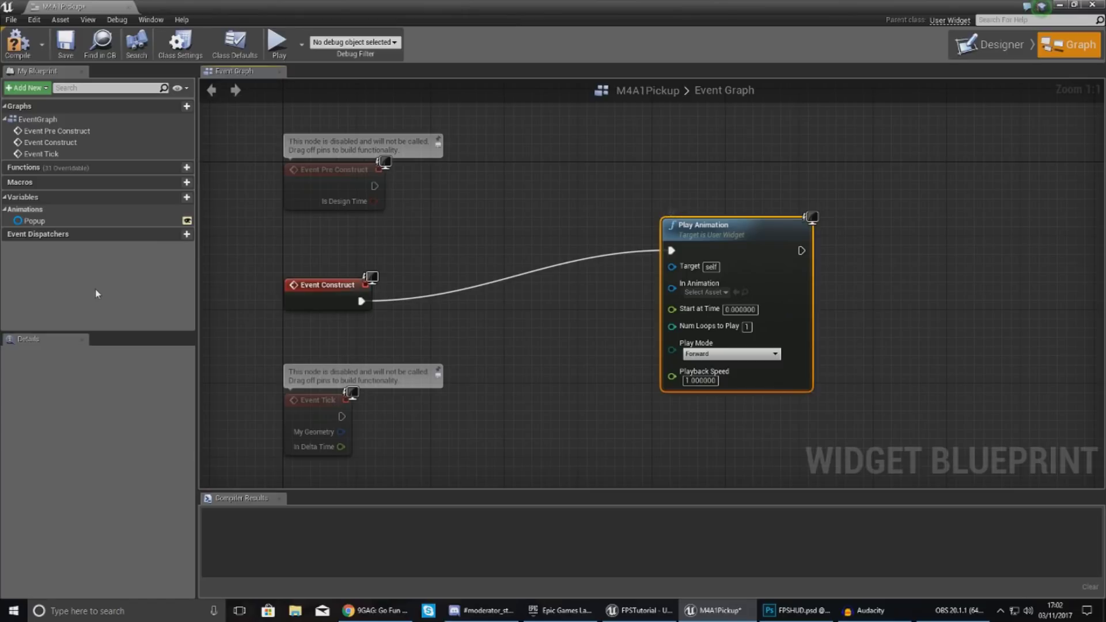
Wire a Popup getter into Play Animation's In Animation pin and close the blueprint
{"action": "left_click", "coordinate": [32, 221]}
{"action": "left_click_drag", "start_coordinate": [30, 226], "coordinate": [407, 329]}
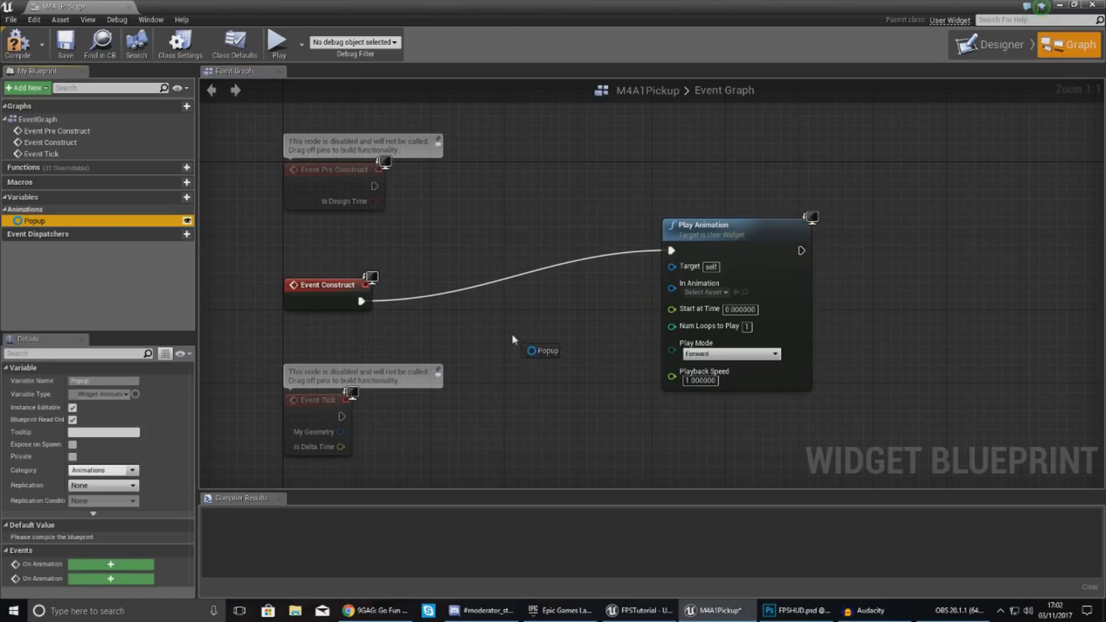
{"action": "left_click_drag", "start_coordinate": [511, 336], "coordinate": [586, 355]}
{"action": "mouse_move", "coordinate": [650, 318]}
{"action": "left_mouse_down"}
{"action": "mouse_move", "coordinate": [673, 277]}
{"action": "mouse_move", "coordinate": [676, 289]}
{"action": "left_mouse_up"}
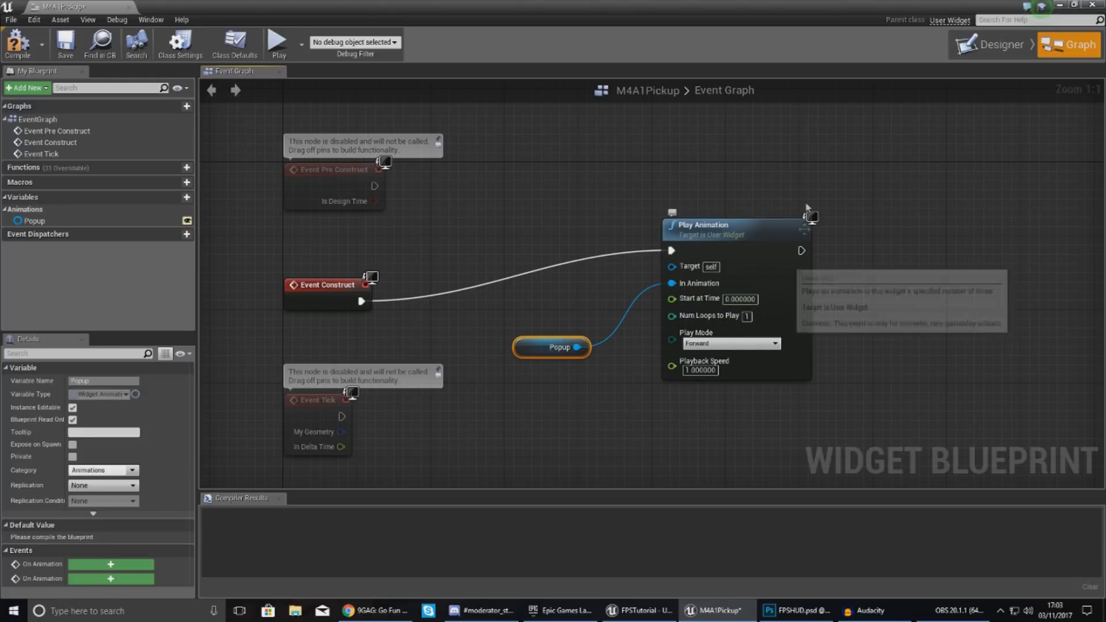
{"action": "left_click", "coordinate": [647, 178]}
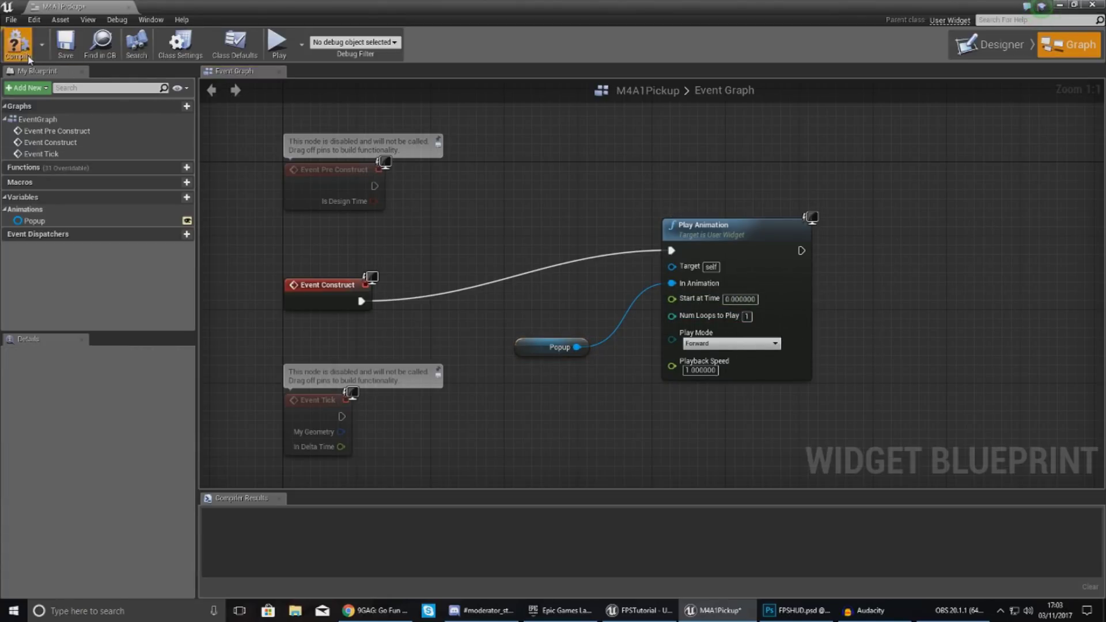
{"action": "left_click", "coordinate": [129, 7]}
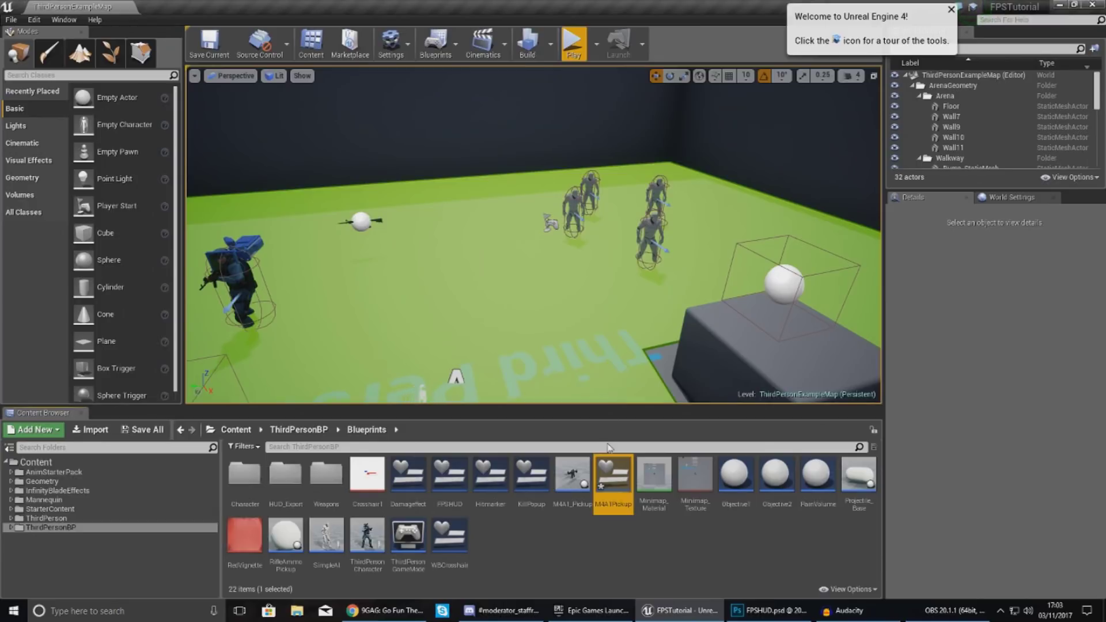
Open the M4A1_Pickup actor blueprint and orbit its rifle mesh in the Viewport
{"action": "double_click", "coordinate": [613, 479]}
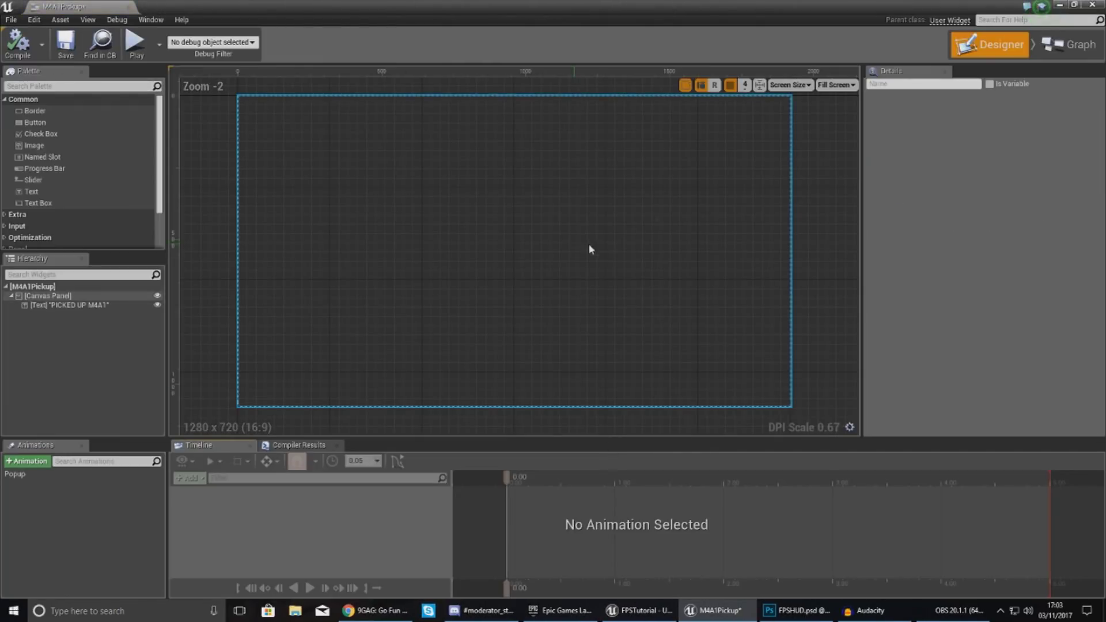
{"action": "left_click", "coordinate": [1092, 6]}
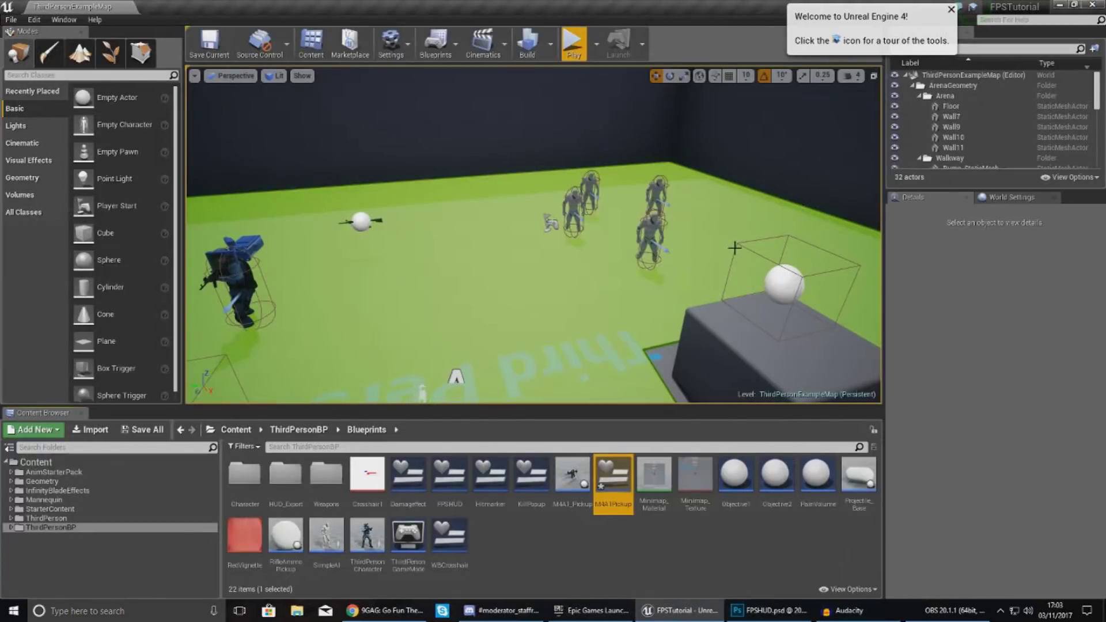
{"action": "double_click", "coordinate": [568, 471]}
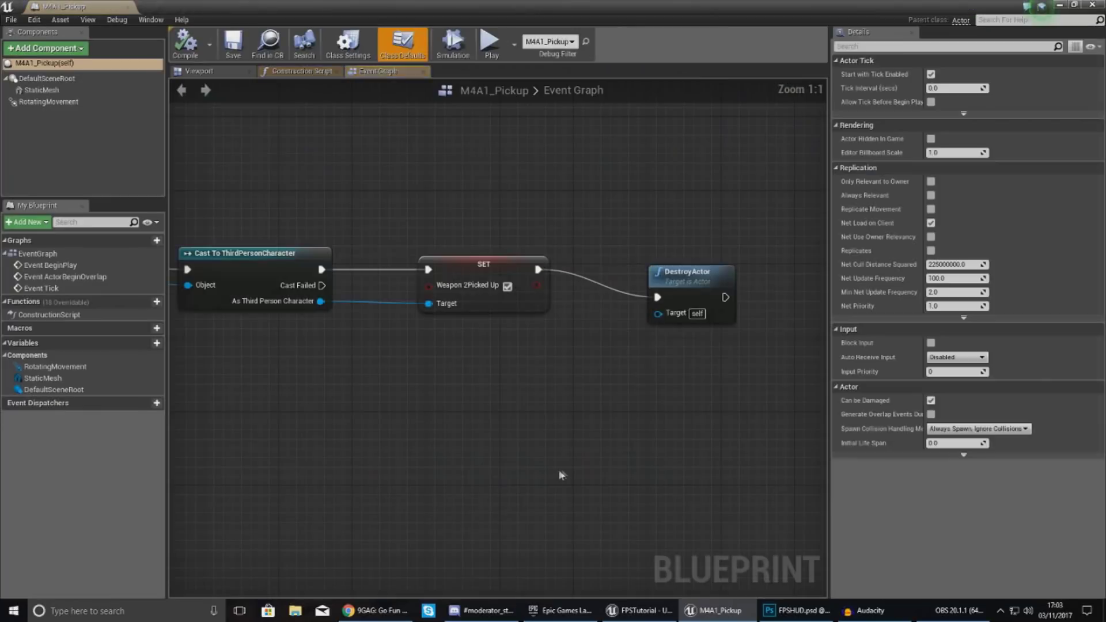
{"action": "left_click", "coordinate": [221, 72]}
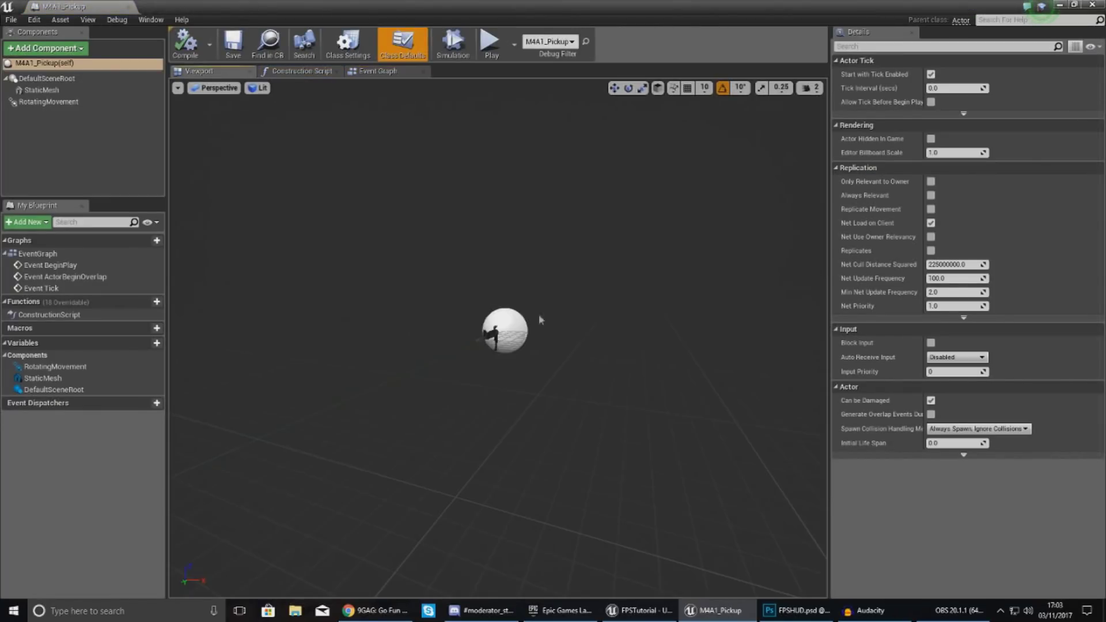
{"action": "mouse_move", "coordinate": [498, 337]}
{"action": "right_mouse_down"}
{"action": "mouse_move", "coordinate": [467, 338]}
{"action": "mouse_move", "coordinate": [519, 346]}
{"action": "right_mouse_up"}
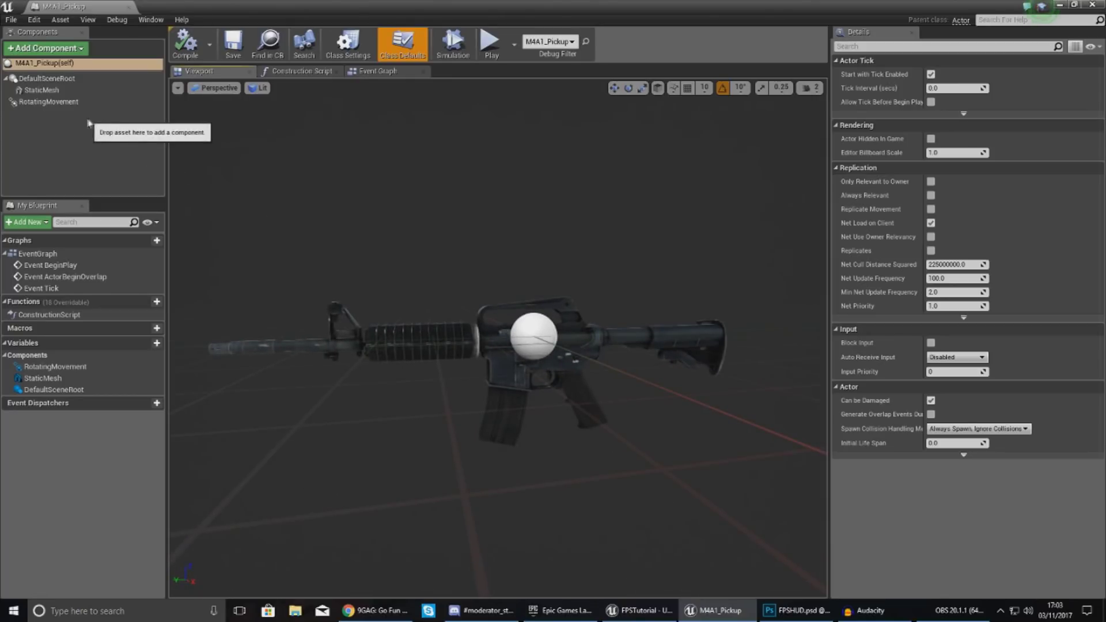
Make room after SET and add a Create Widget node with class M4A1Pickup
{"action": "left_click", "coordinate": [380, 71]}
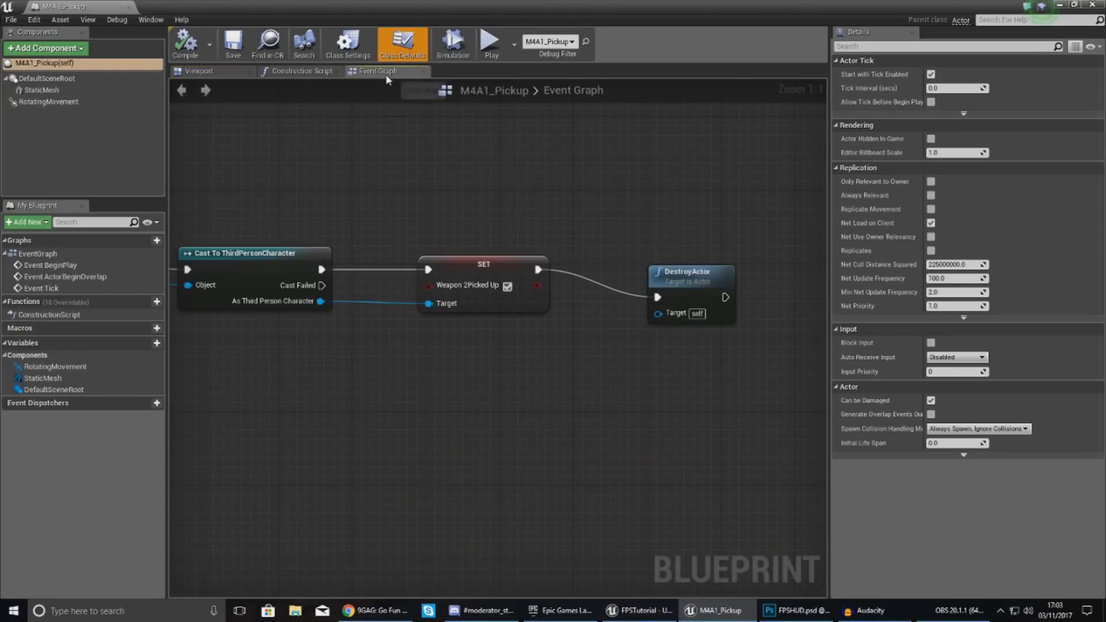
{"action": "scroll", "coordinate": [383, 156], "scroll_direction": "down", "scroll_amount": 4}
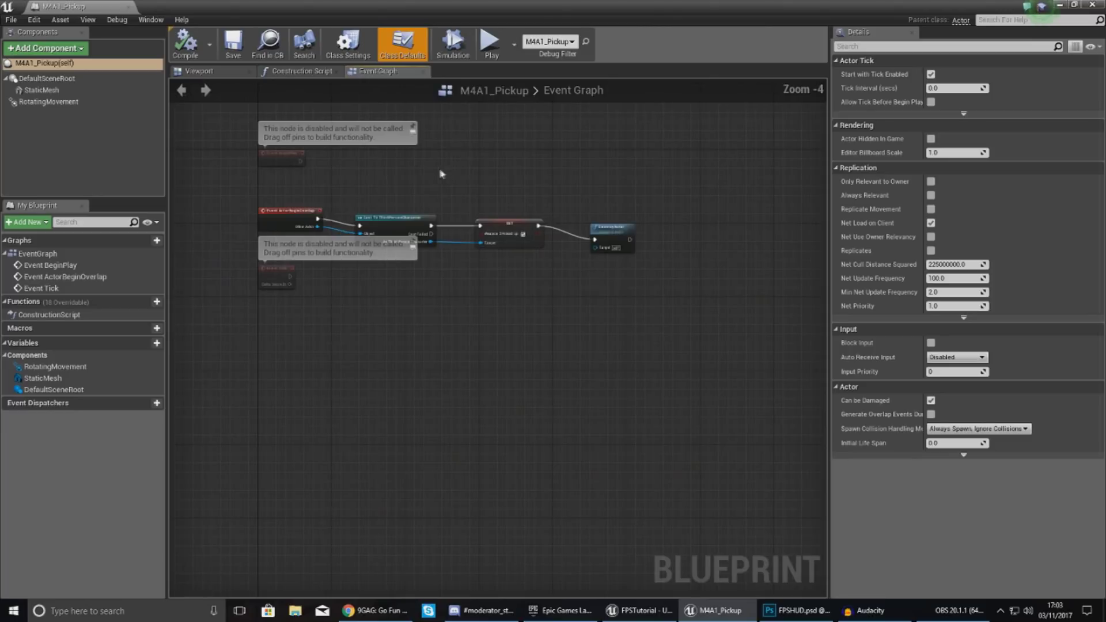
{"action": "scroll", "coordinate": [490, 199], "scroll_direction": "up", "scroll_amount": 4}
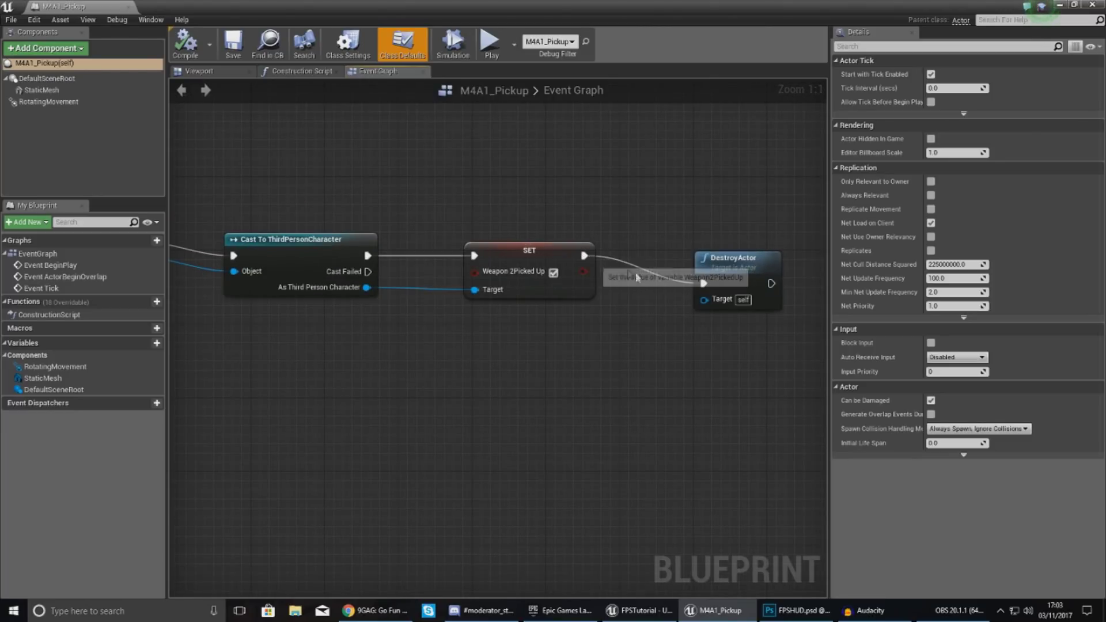
{"action": "right_click_drag", "start_coordinate": [717, 229], "coordinate": [425, 198]}
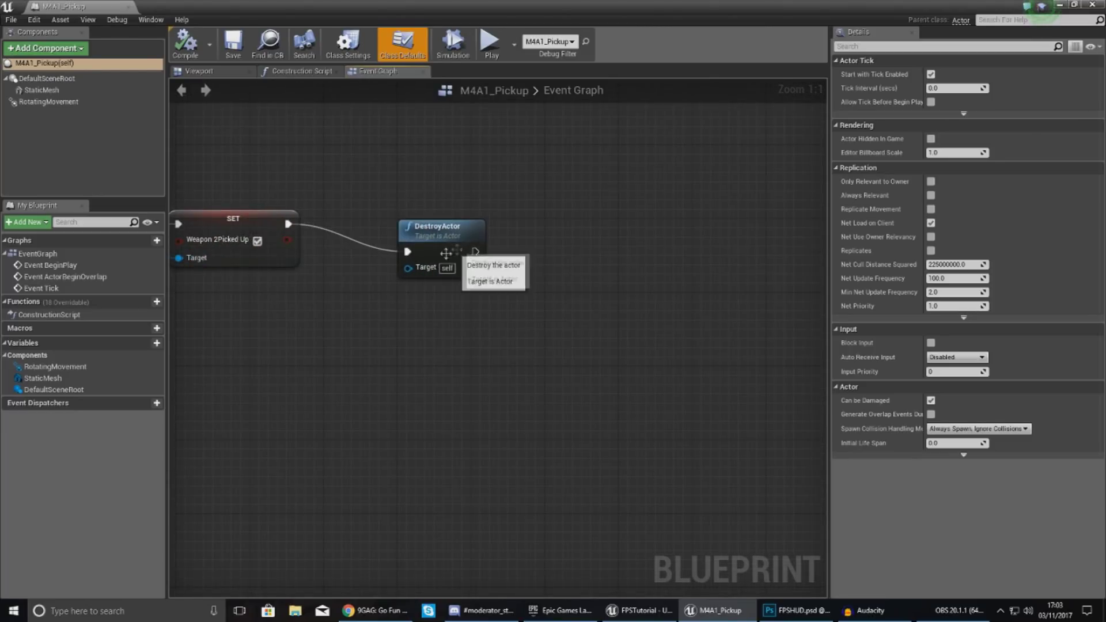
{"action": "left_click_drag", "start_coordinate": [457, 260], "coordinate": [820, 257]}
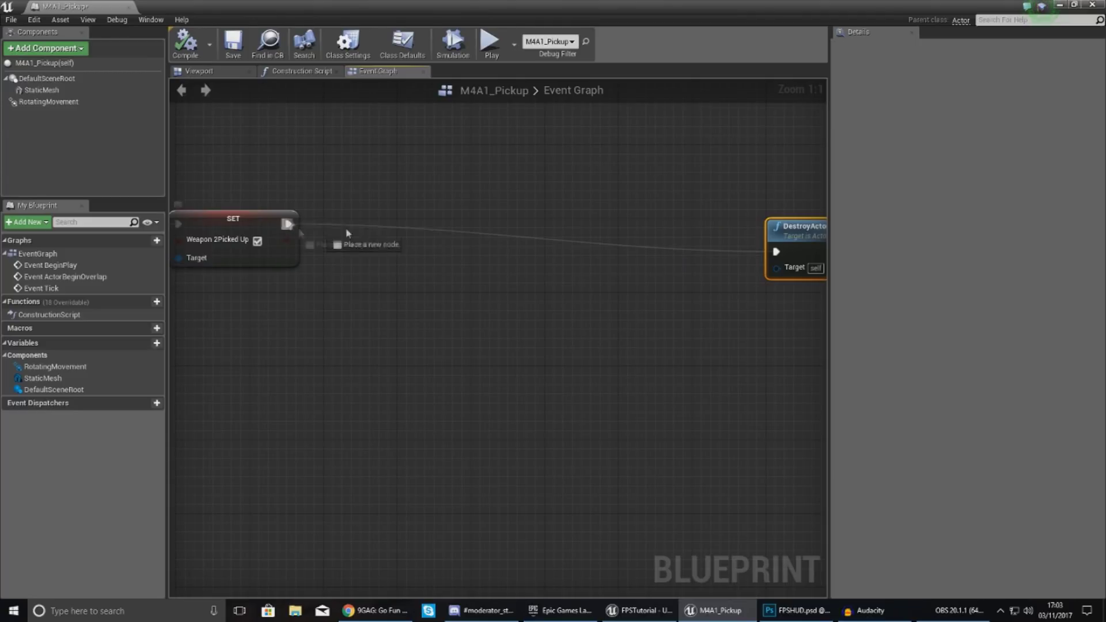
{"action": "left_click_drag", "start_coordinate": [358, 237], "coordinate": [359, 227]}
{"action": "type", "text": "create wid"}
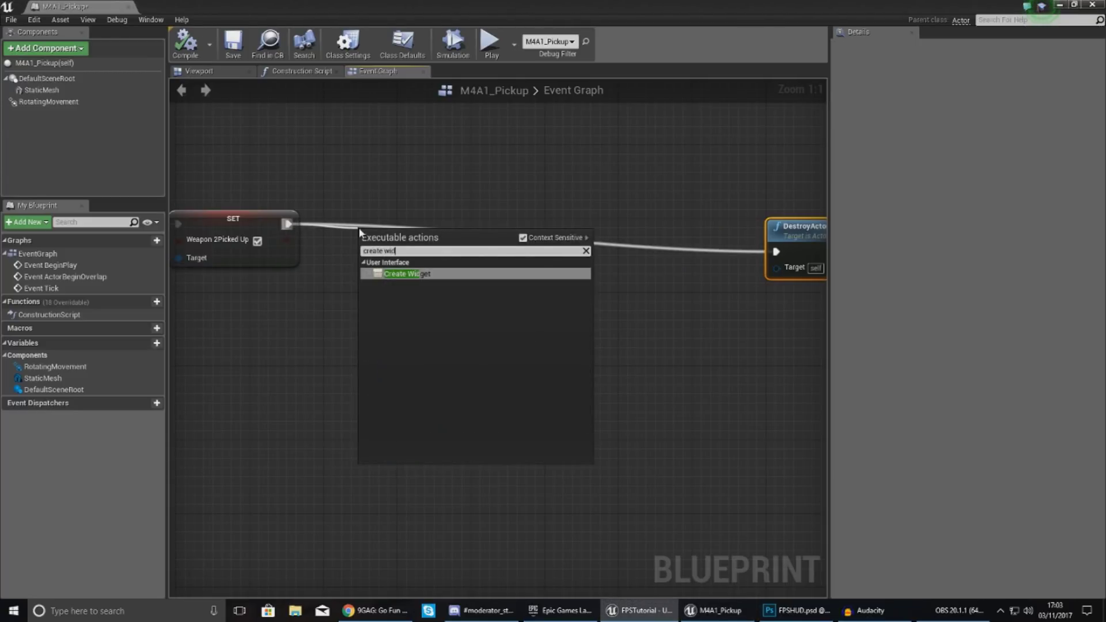
{"action": "key", "text": "Return"}
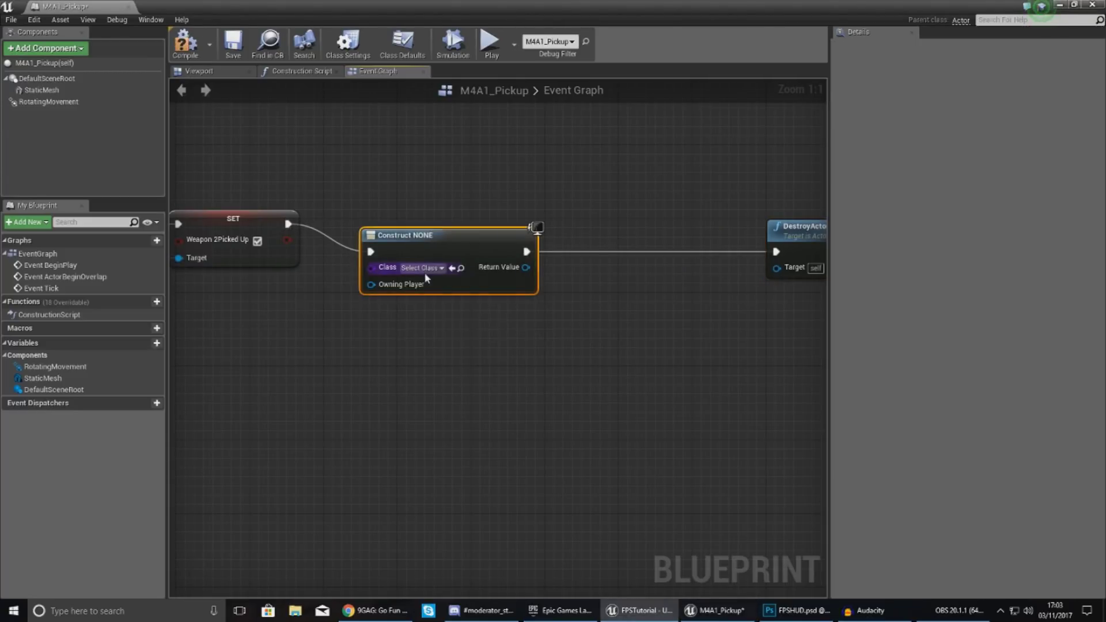
{"action": "left_click", "coordinate": [423, 268]}
{"action": "left_click", "coordinate": [455, 350]}
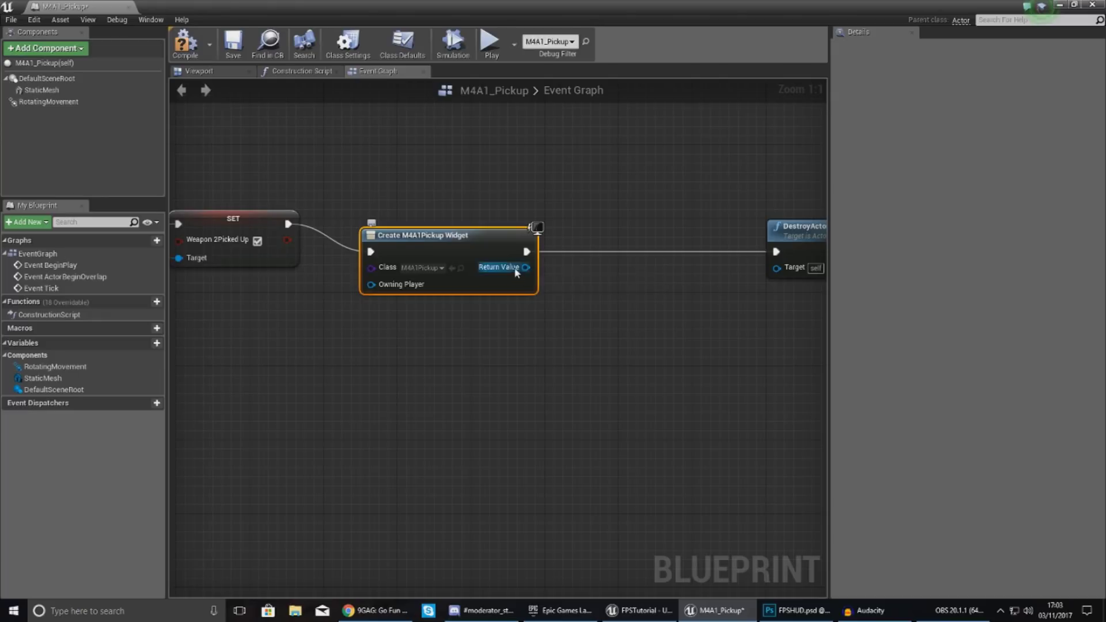
Add the widget to the viewport, chain it into DestroyActor, and close the blueprint
{"action": "left_click_drag", "start_coordinate": [620, 276], "coordinate": [622, 276]}
{"action": "type", "text": "add to view"}
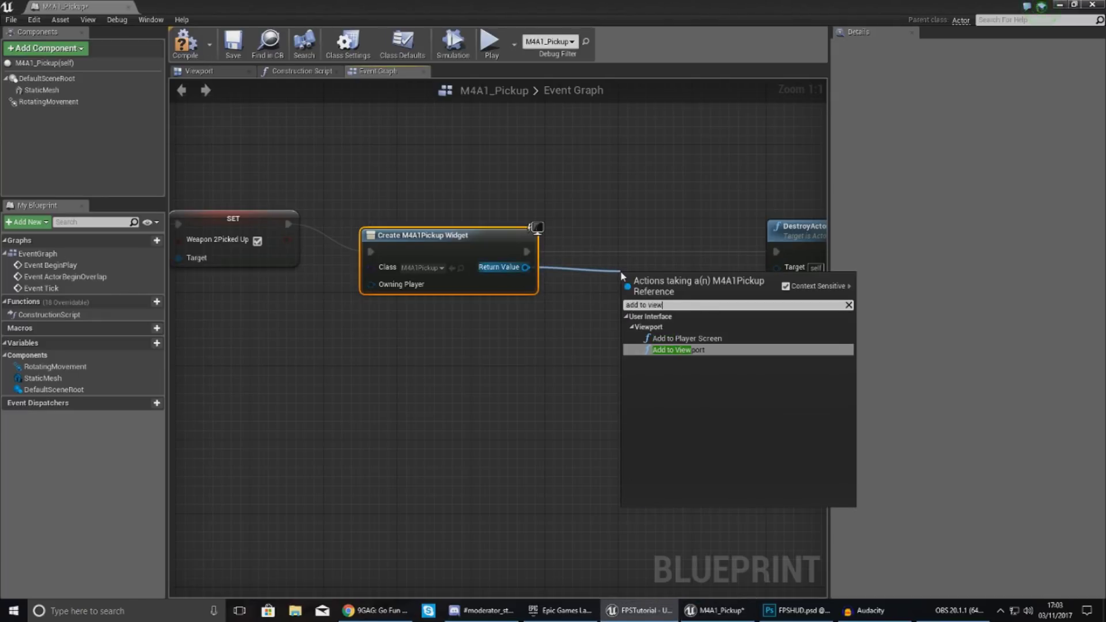
{"action": "key", "text": "Return"}
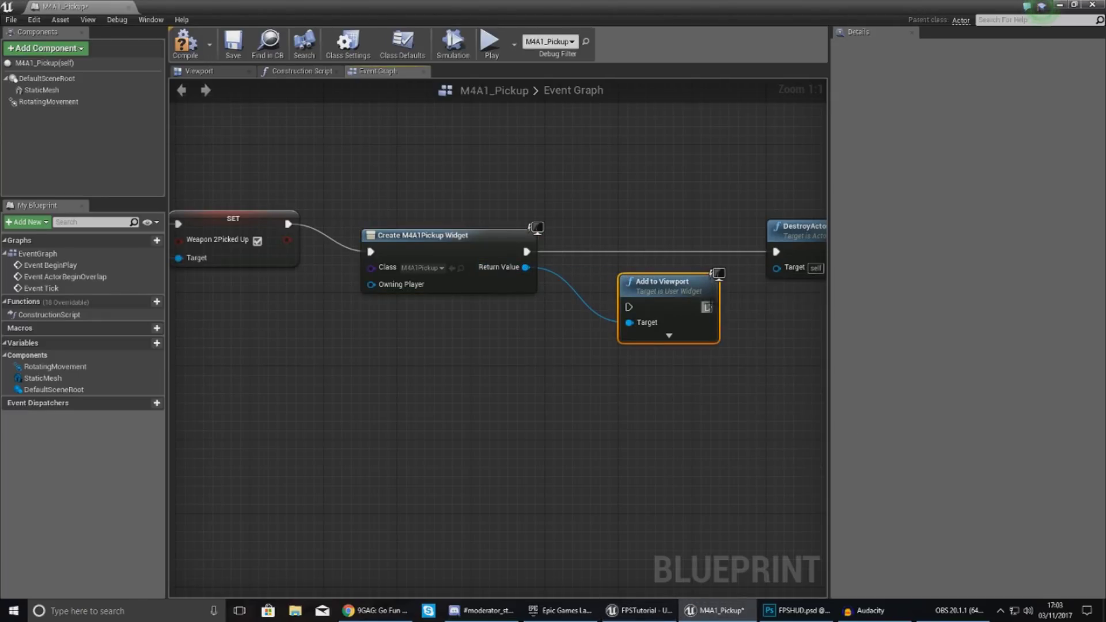
{"action": "left_click_drag", "start_coordinate": [781, 257], "coordinate": [781, 256]}
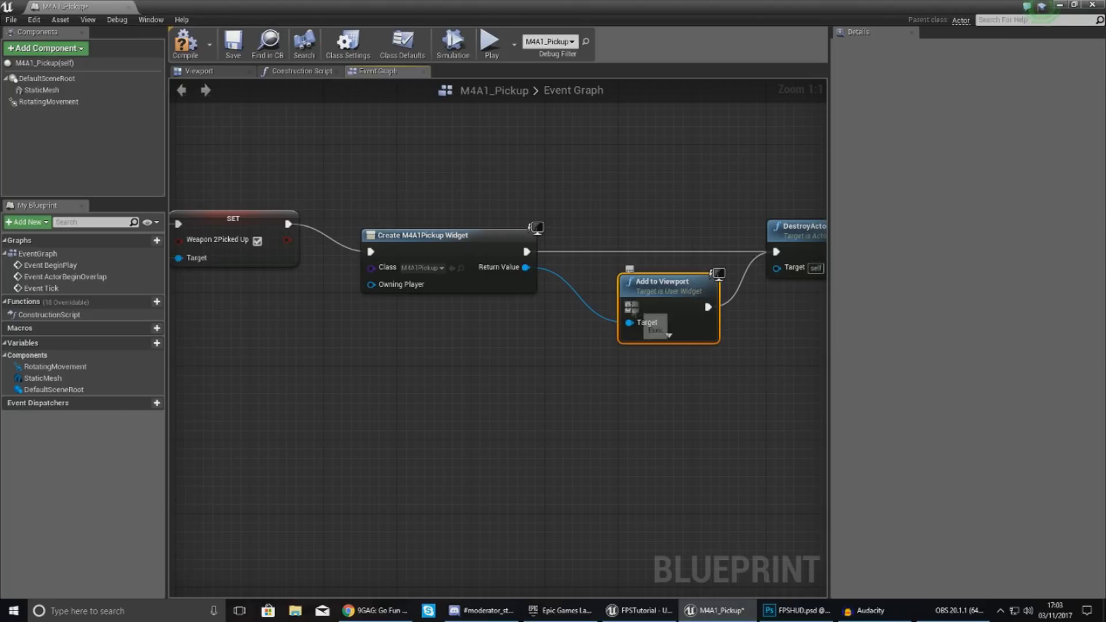
{"action": "left_click_drag", "start_coordinate": [629, 306], "coordinate": [525, 252]}
{"action": "scroll", "coordinate": [628, 302], "scroll_direction": "down", "scroll_amount": 1}
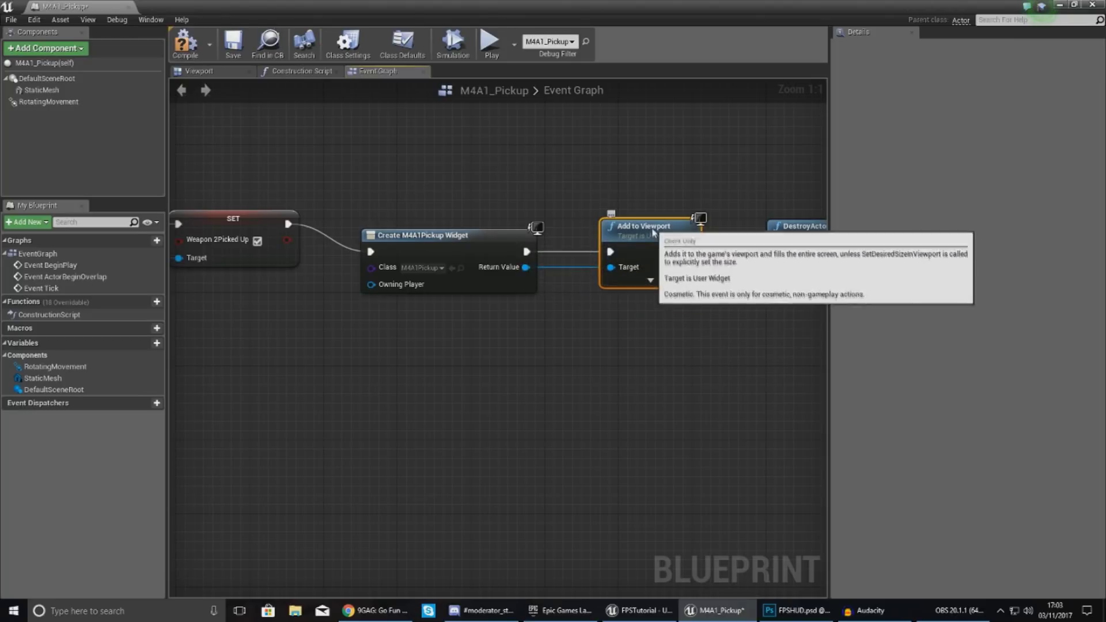
{"action": "scroll", "coordinate": [627, 303], "scroll_direction": "down", "scroll_amount": 2}
{"action": "scroll", "coordinate": [626, 306], "scroll_direction": "down", "scroll_amount": 2}
{"action": "scroll", "coordinate": [626, 306], "scroll_direction": "up", "scroll_amount": 2}
{"action": "scroll", "coordinate": [626, 306], "scroll_direction": "up", "scroll_amount": 1}
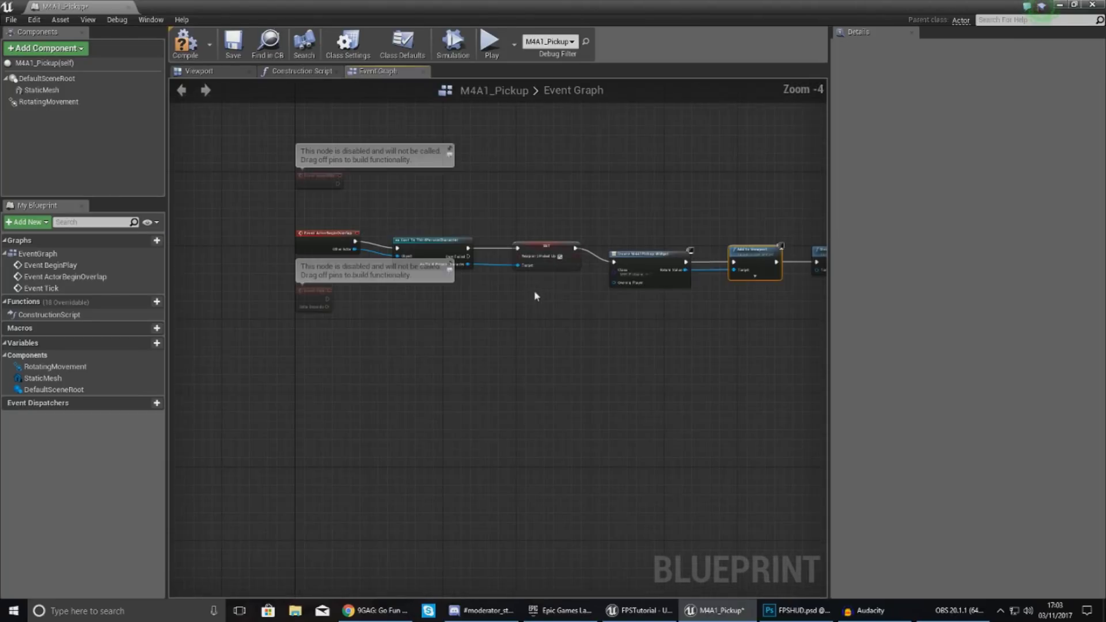
{"action": "right_click_drag", "start_coordinate": [631, 290], "coordinate": [503, 275]}
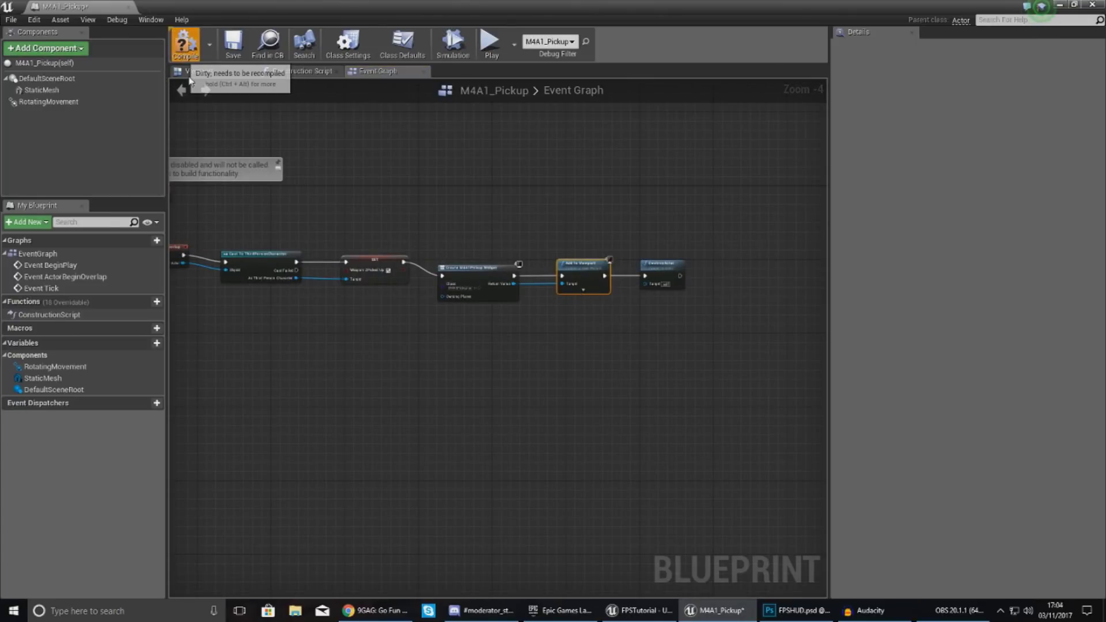
{"action": "left_click", "coordinate": [128, 7]}
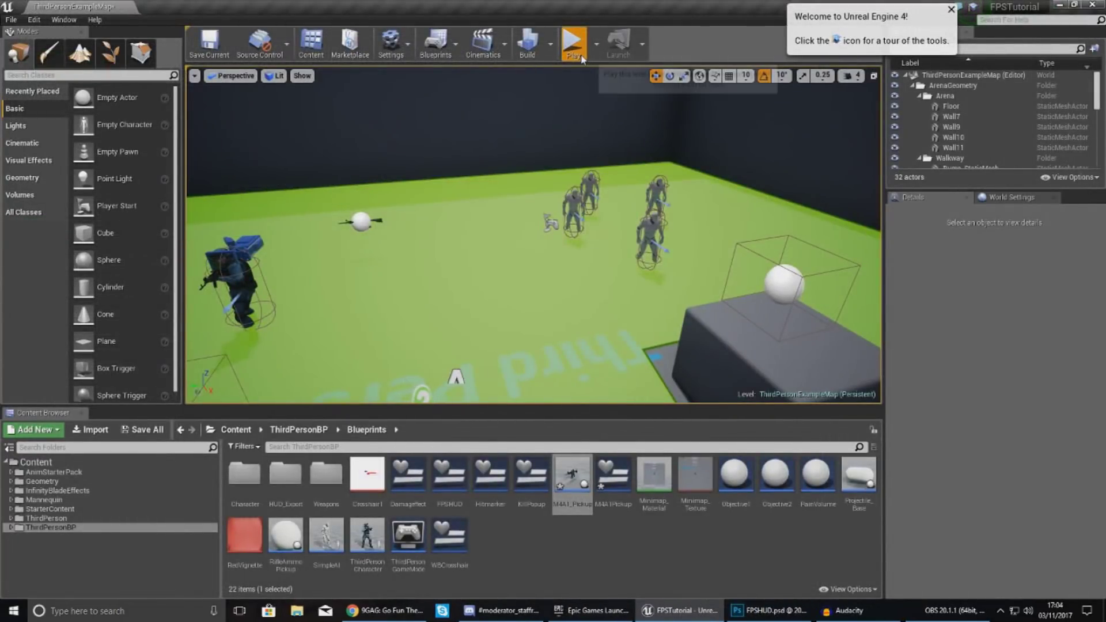
Play-test grabbing and firing the M4A1, then reopen the M4A1_Pickup blueprint
{"action": "left_click", "coordinate": [573, 43]}
{"action": "key", "text": "w"}
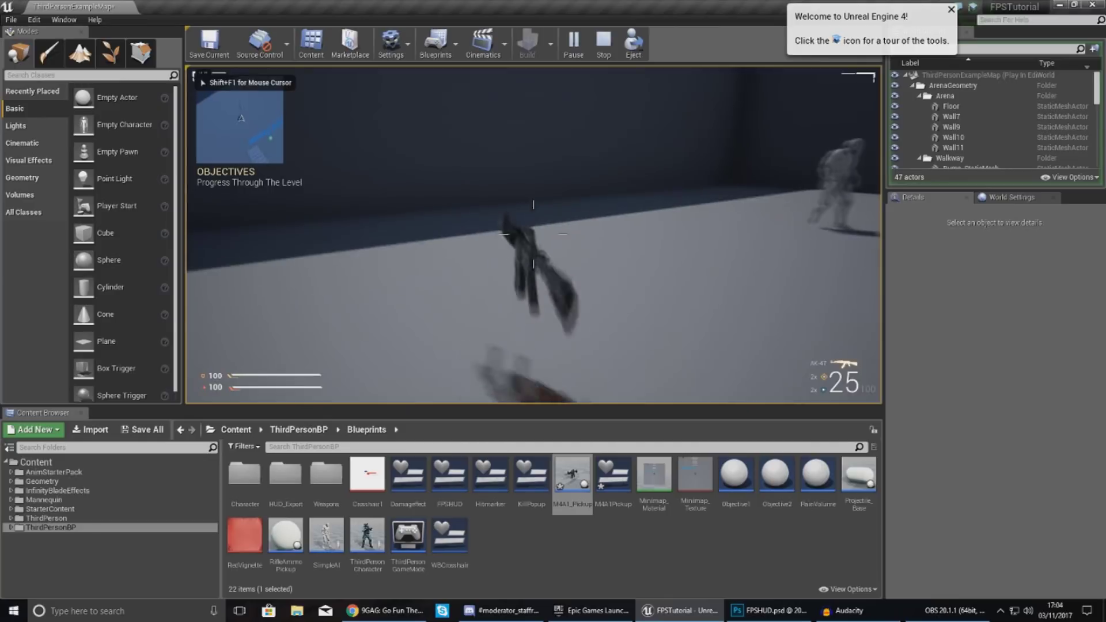
{"action": "key", "text": "w"}
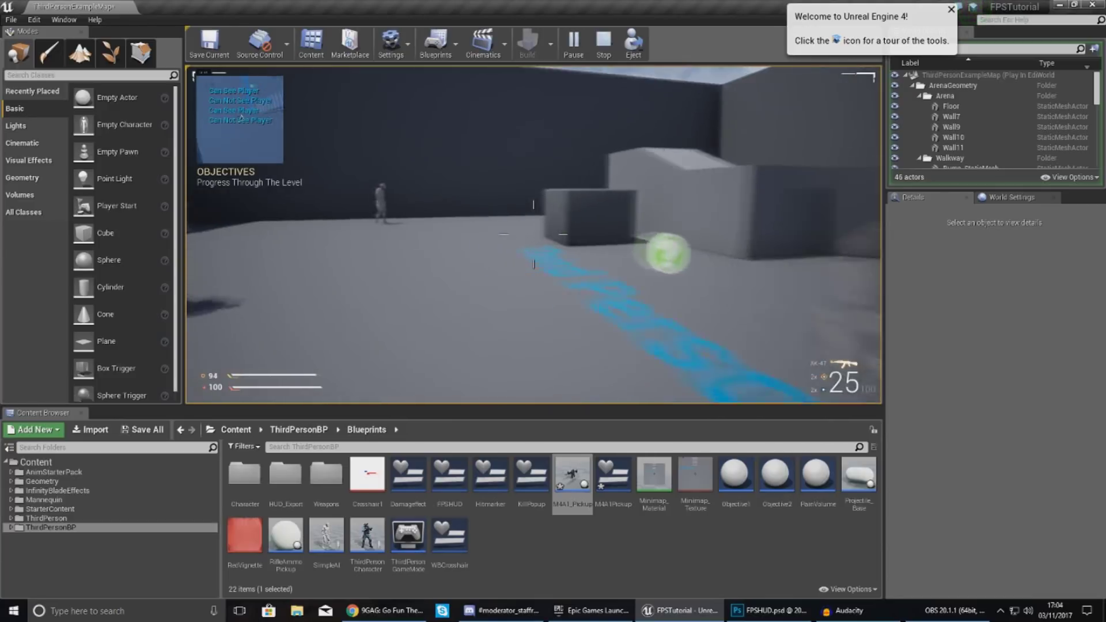
{"action": "left_click", "coordinate": [535, 235]}
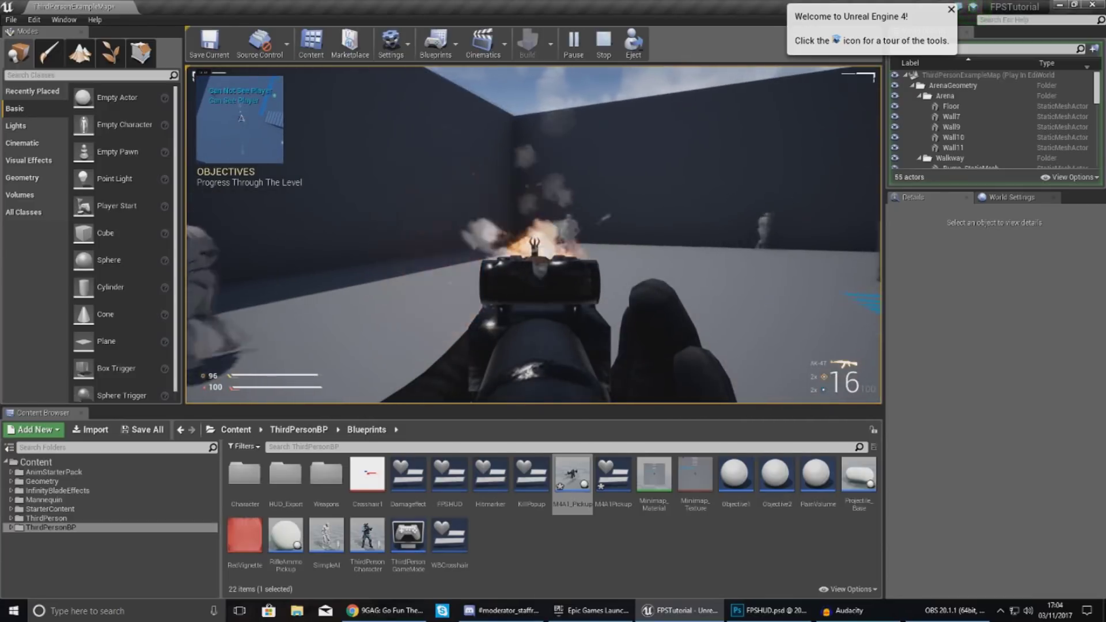
{"action": "key", "text": "Escape"}
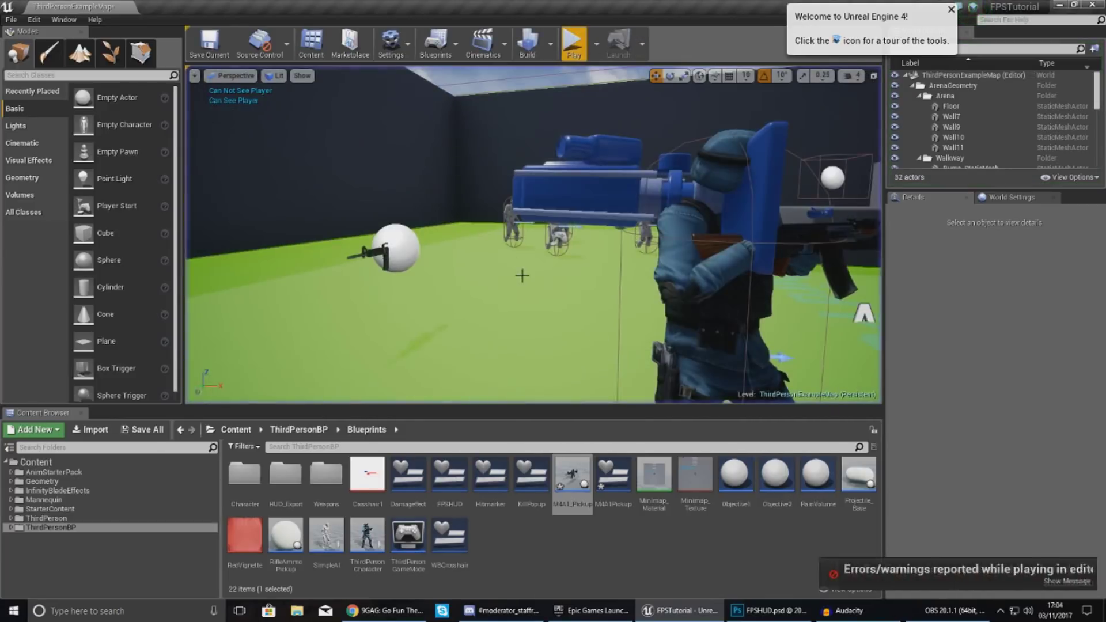
{"action": "double_click", "coordinate": [571, 473]}
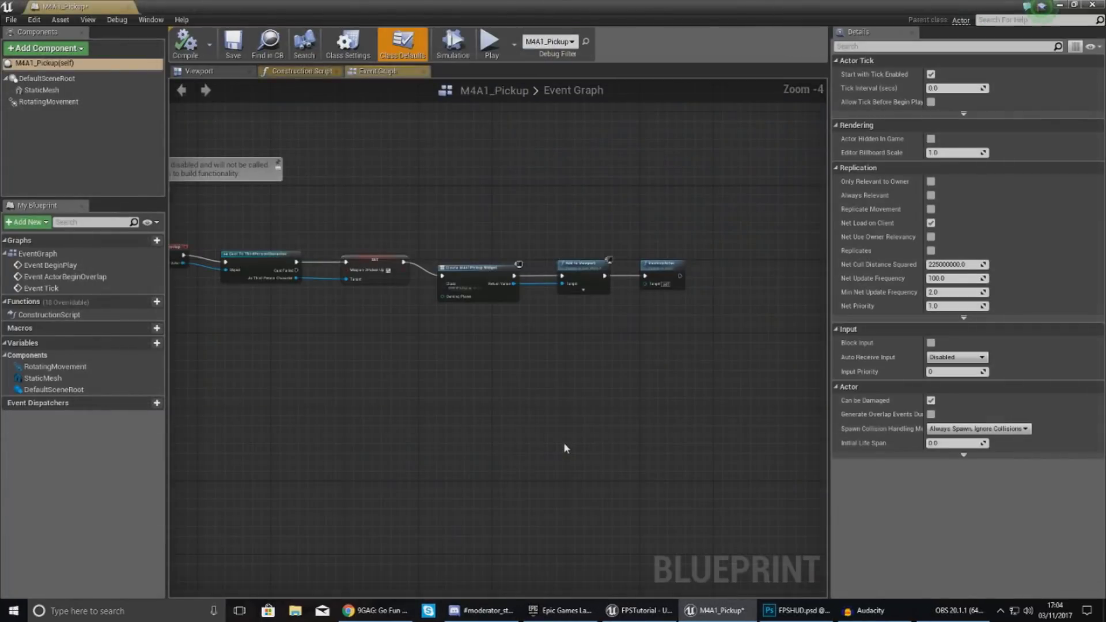